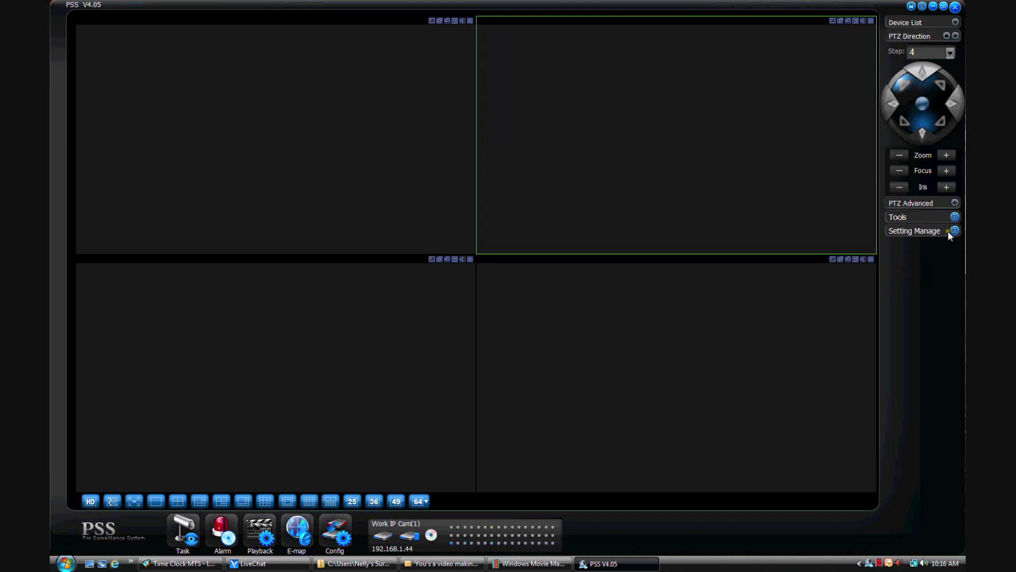
# - Expand the Device List and open Device Manage for the DVR, showing Work Hybrid and Work IP Cam
pyautogui.click(956, 22)
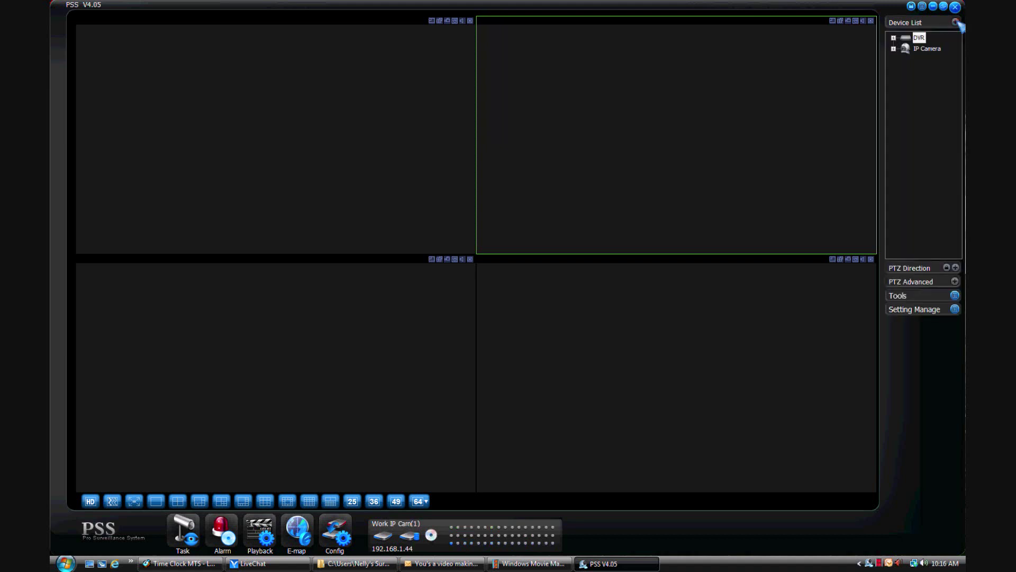
pyautogui.rightClick(932, 98)
pyautogui.click(918, 104)
pyautogui.click(955, 309)
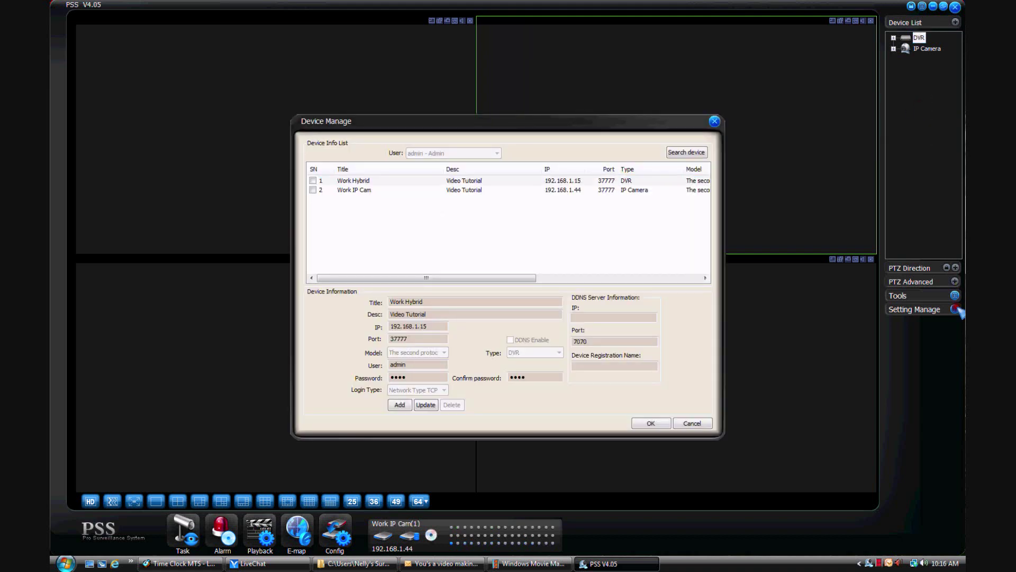
pyautogui.click(923, 387)
pyautogui.moveTo(507, 118); pyautogui.dragTo(488, 90)
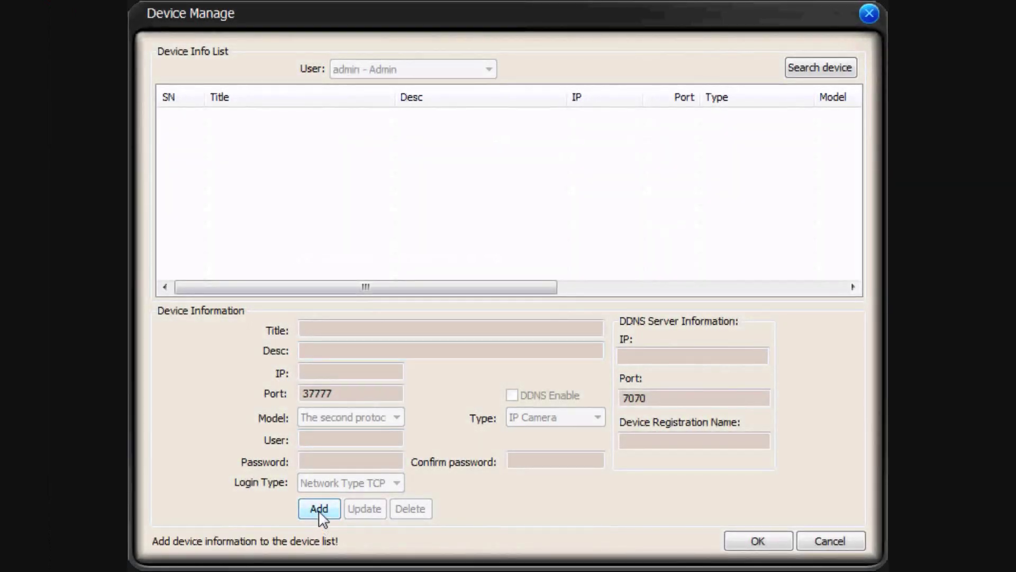
# - Add a new device titled Work Hybrid, described as Video Tutorial, at IP 192.168.1.15
pyautogui.click(320, 509)
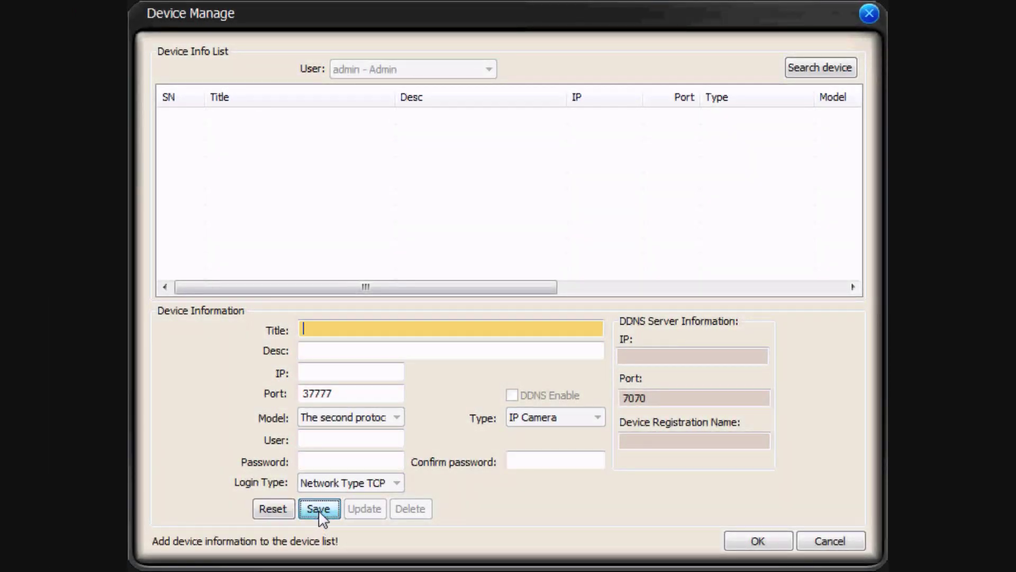
pyautogui.write('Work Hybri')
pyautogui.click(397, 352)
pyautogui.write('Video Tutorial')
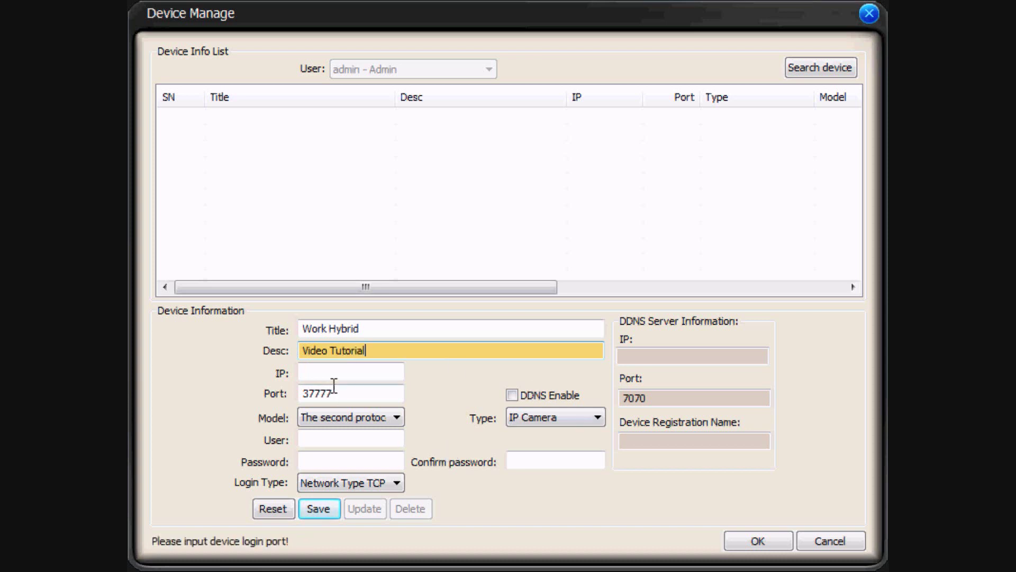
pyautogui.click(361, 372)
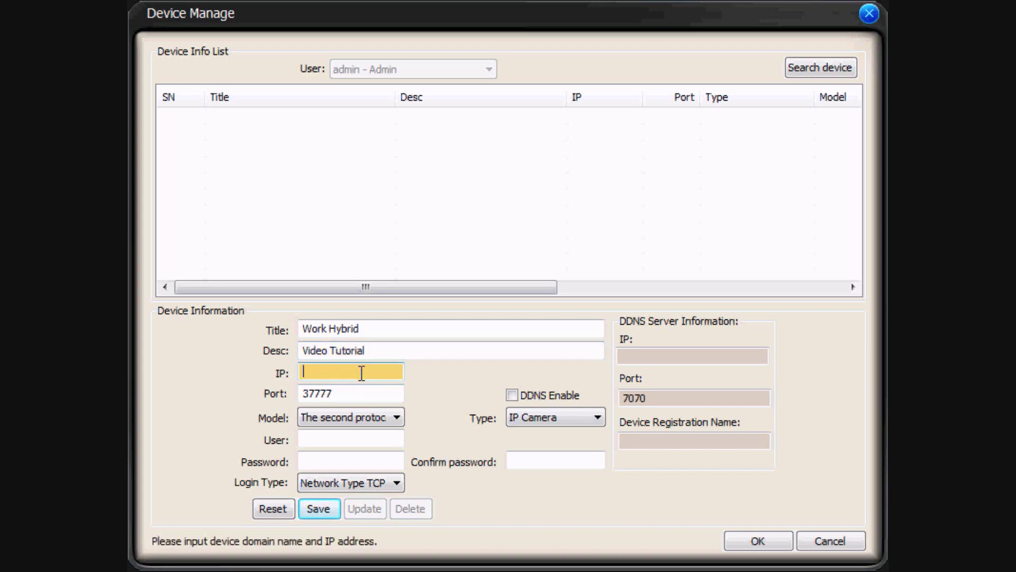
pyautogui.write('192.168.1.15')
# - Enter the login user name and password, set Type to DVR, and save Work Hybrid
pyautogui.click(347, 436)
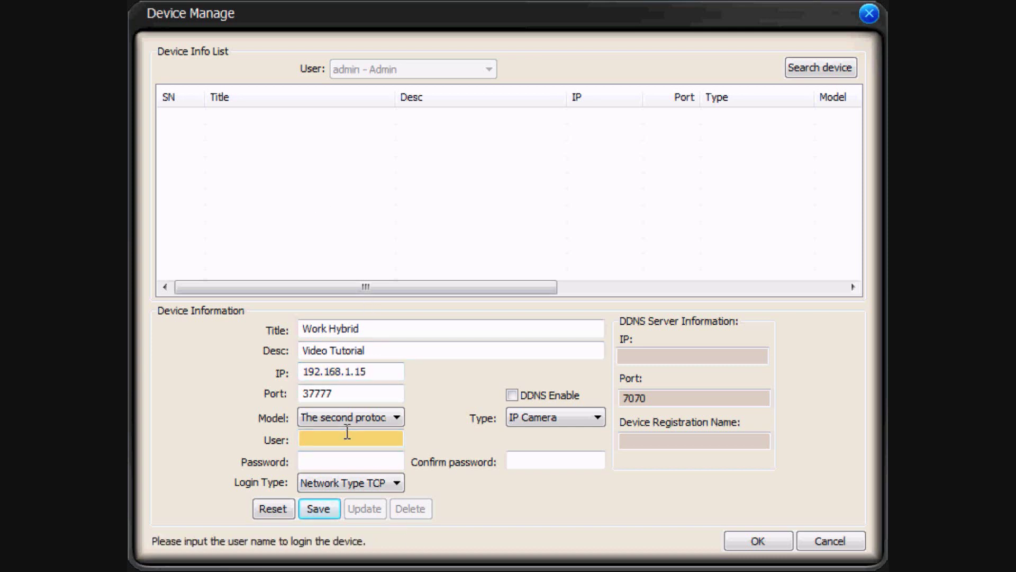
pyautogui.write('ad')
pyautogui.click(351, 460)
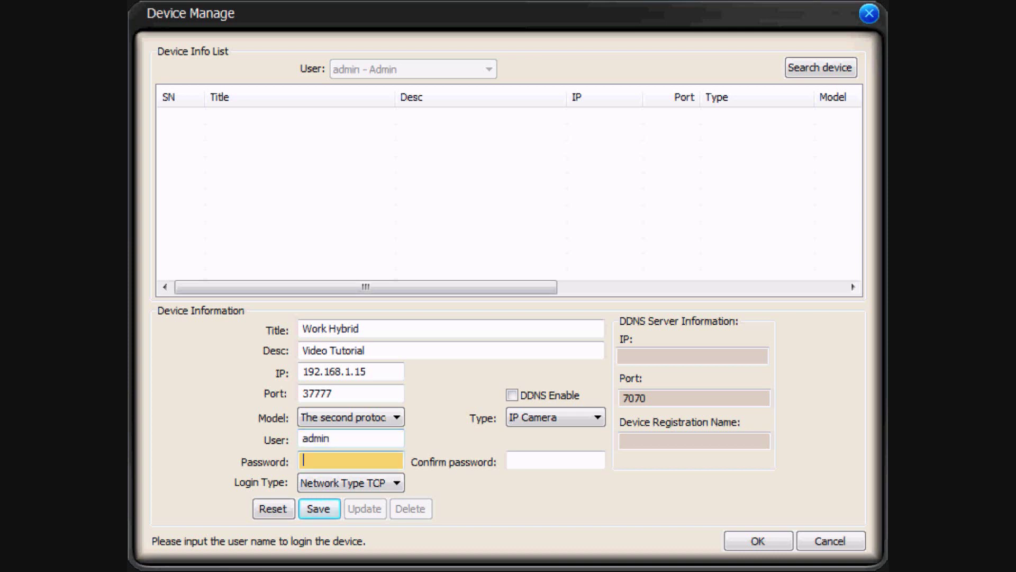
pyautogui.click(523, 462)
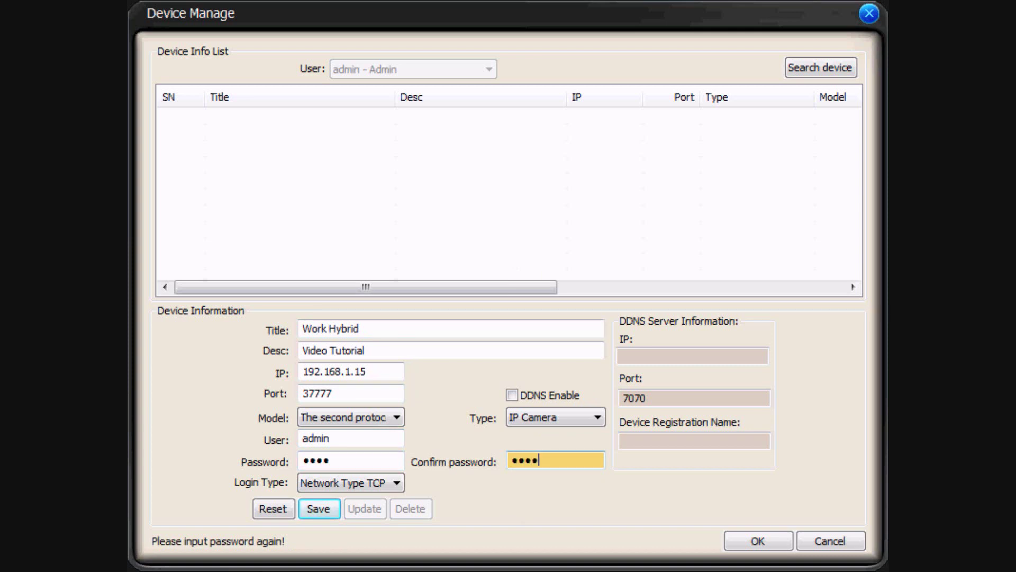
pyautogui.click(597, 418)
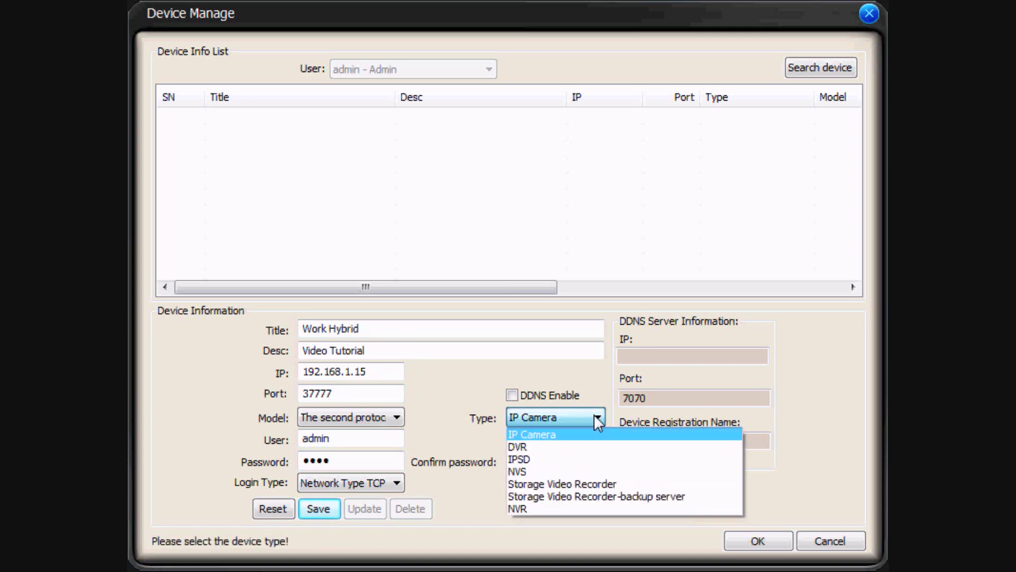
pyautogui.click(584, 447)
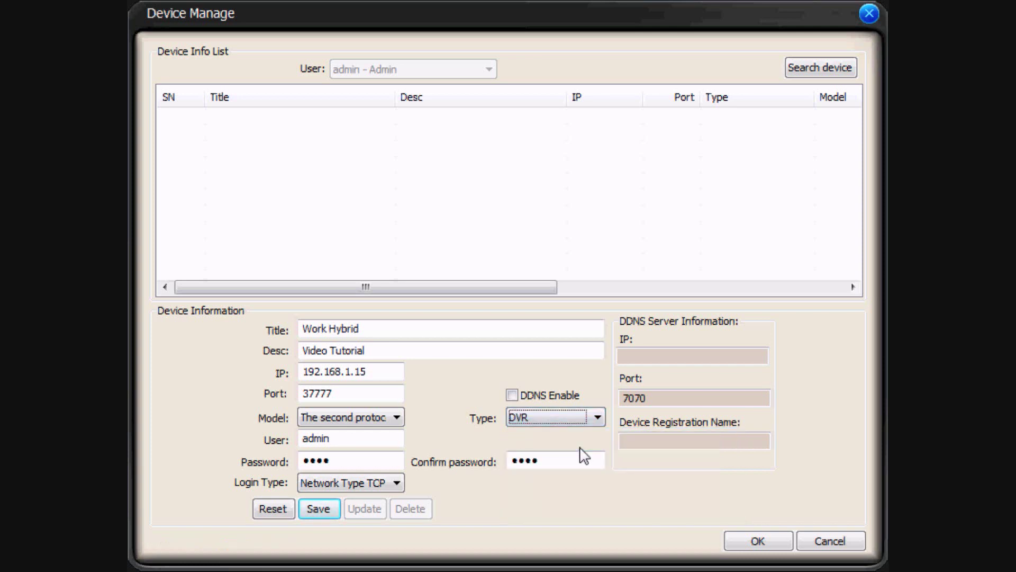
pyautogui.click(321, 509)
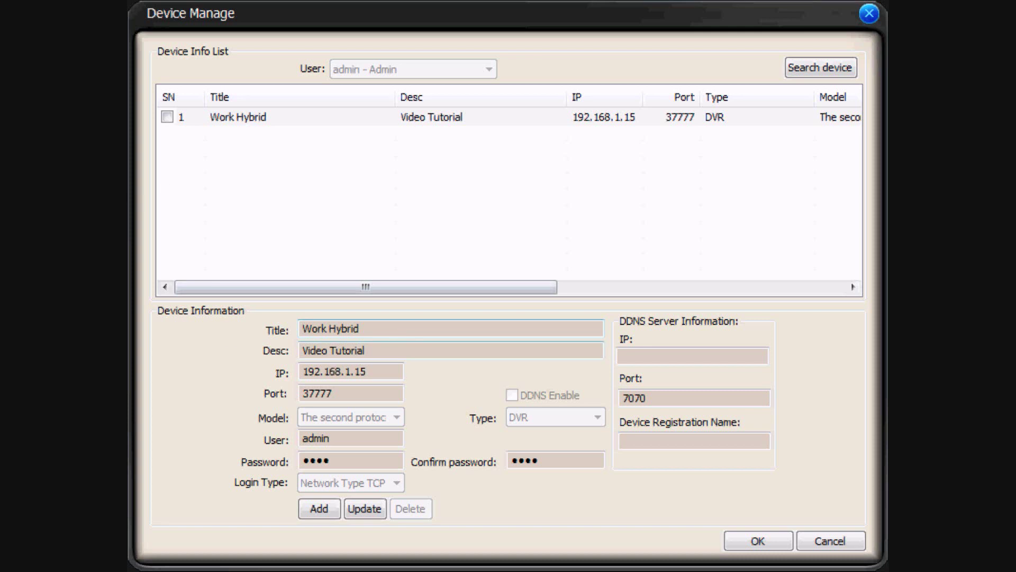
pyautogui.click(305, 509)
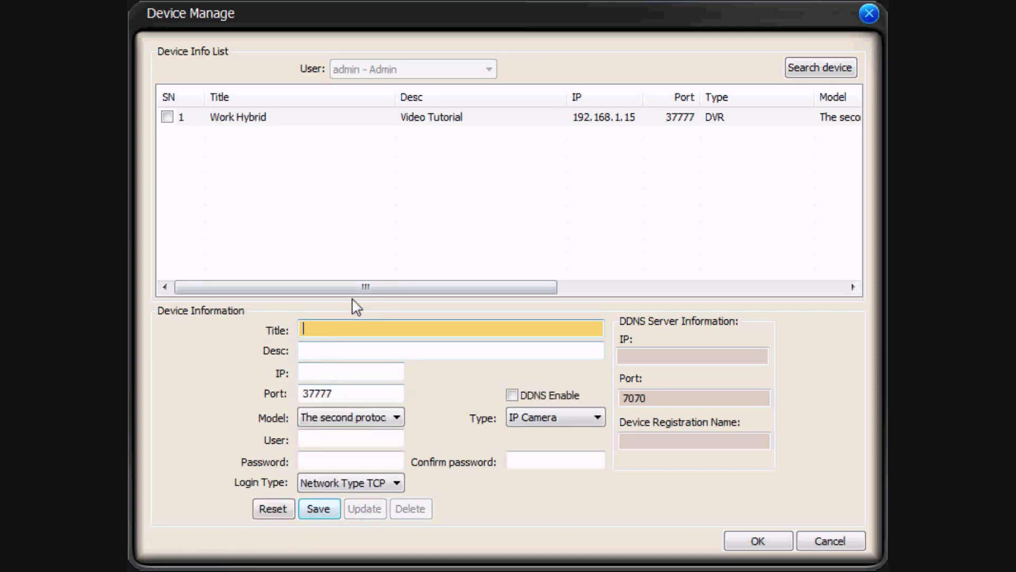
# - Enter Work IP Cam with description Video Tutorial, IP 192.168.1.44 and the login user name
pyautogui.write('Work IP Cam')
pyautogui.click(394, 353)
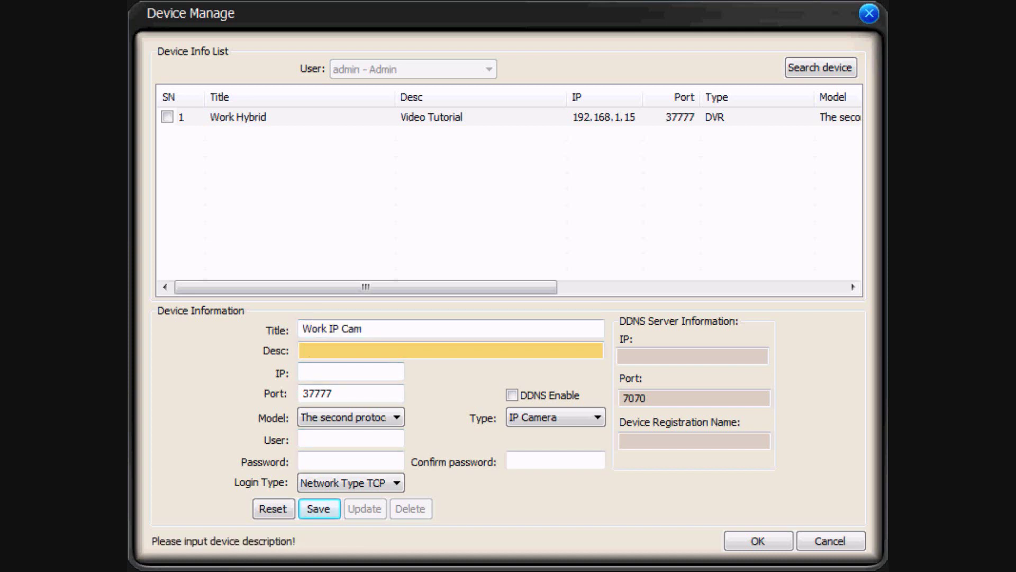
pyautogui.write('Video Tutorial')
pyautogui.click(385, 373)
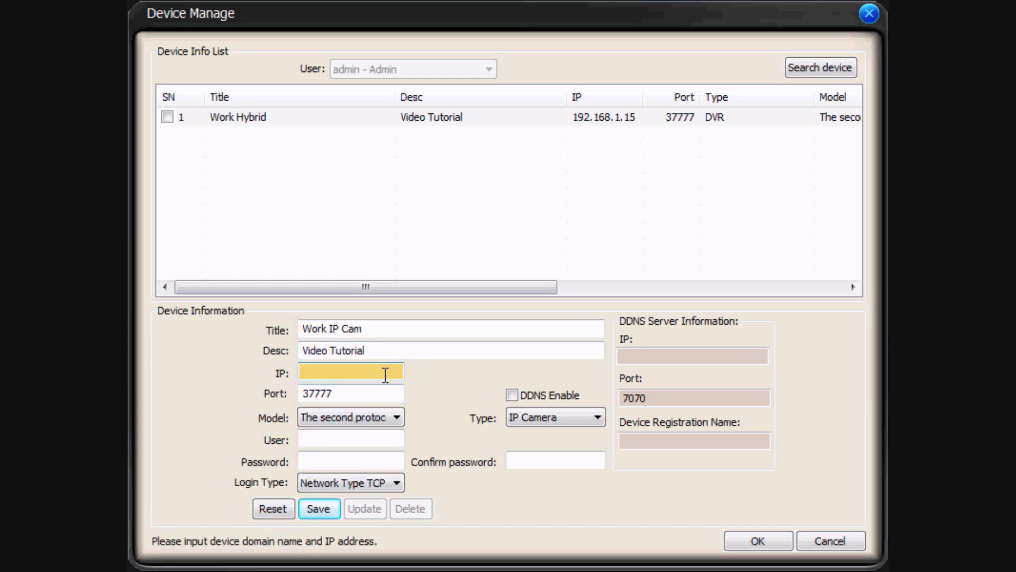
pyautogui.write('192.168.1.44')
pyautogui.click(345, 433)
pyautogui.write('adm')
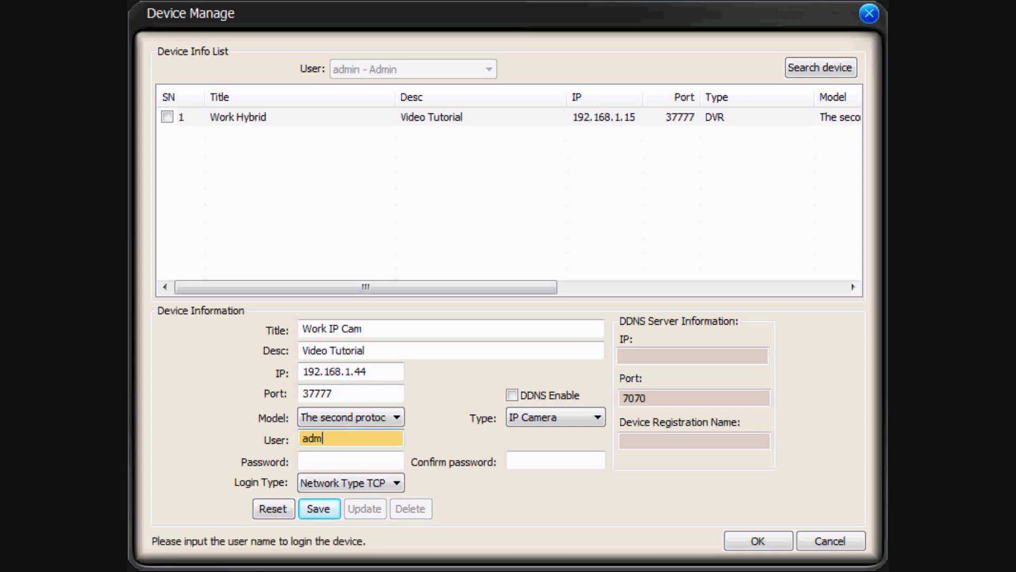
pyautogui.write('in')
# - Fix the password mismatch, save Work IP Cam and confirm the device list with OK
pyautogui.click(350, 460)
pyautogui.write('admin')
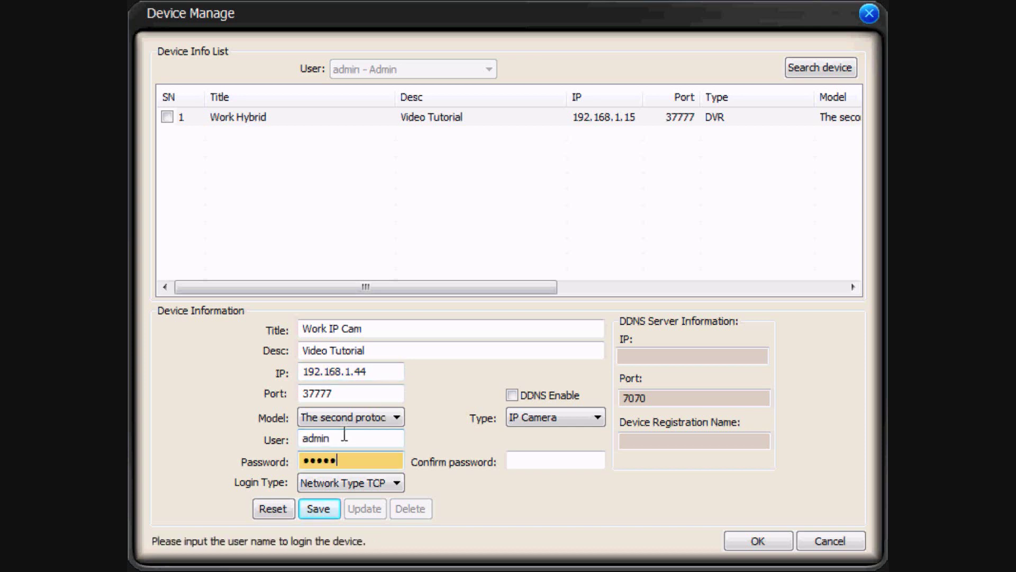
pyautogui.click(328, 508)
pyautogui.click(614, 335)
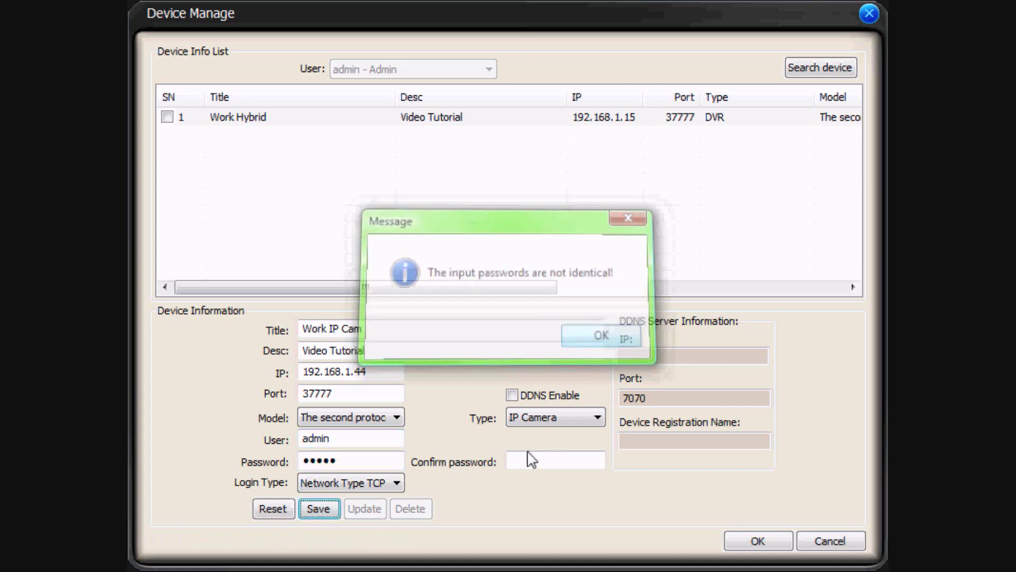
pyautogui.click(535, 460)
pyautogui.write('admi')
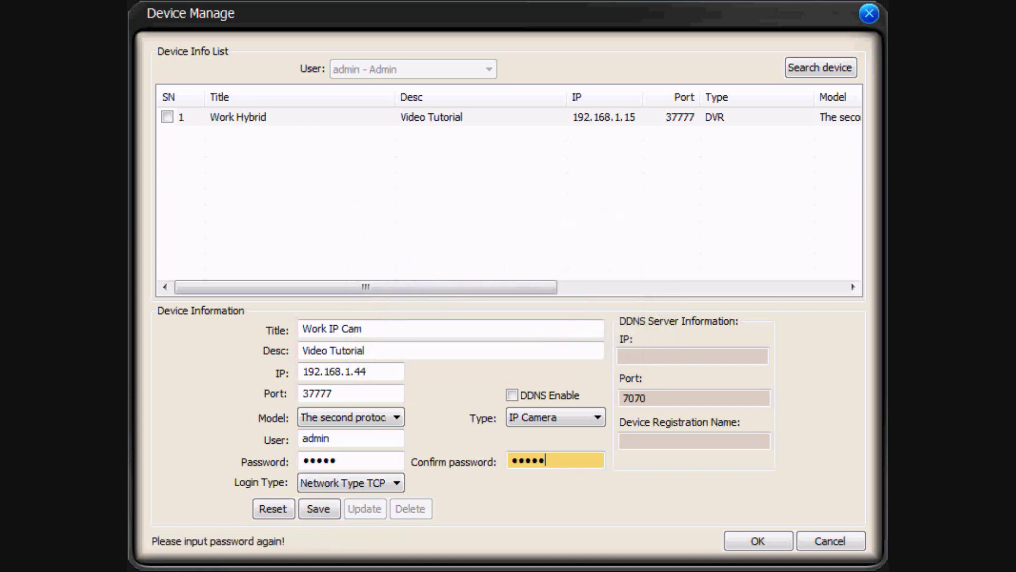
pyautogui.click(318, 509)
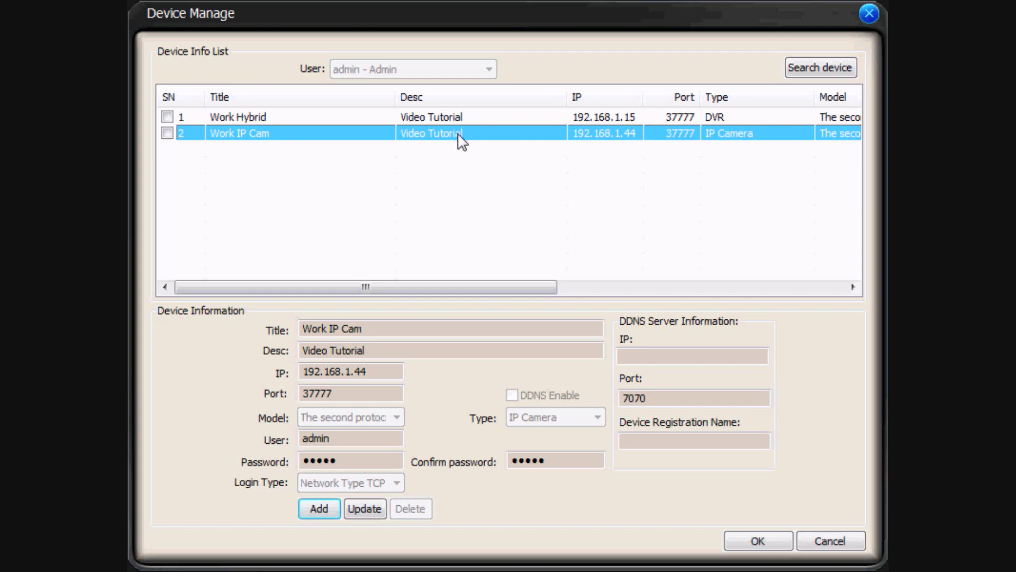
pyautogui.click(758, 541)
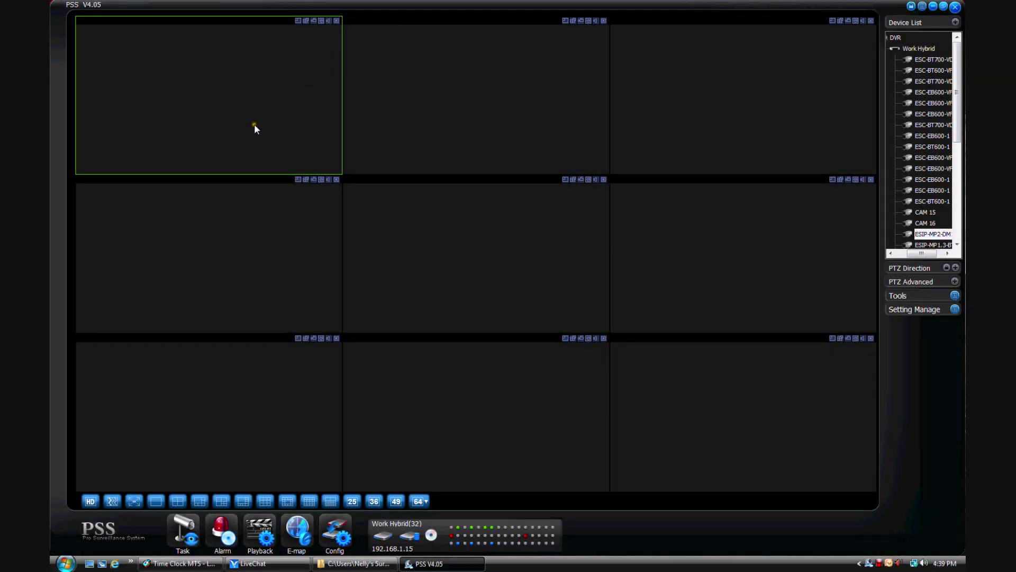
# - Place three Work Hybrid camera feeds in the top-left, top-middle and top-right panes
pyautogui.click(922, 60)
pyautogui.moveTo(924, 60); pyautogui.dragTo(274, 100)
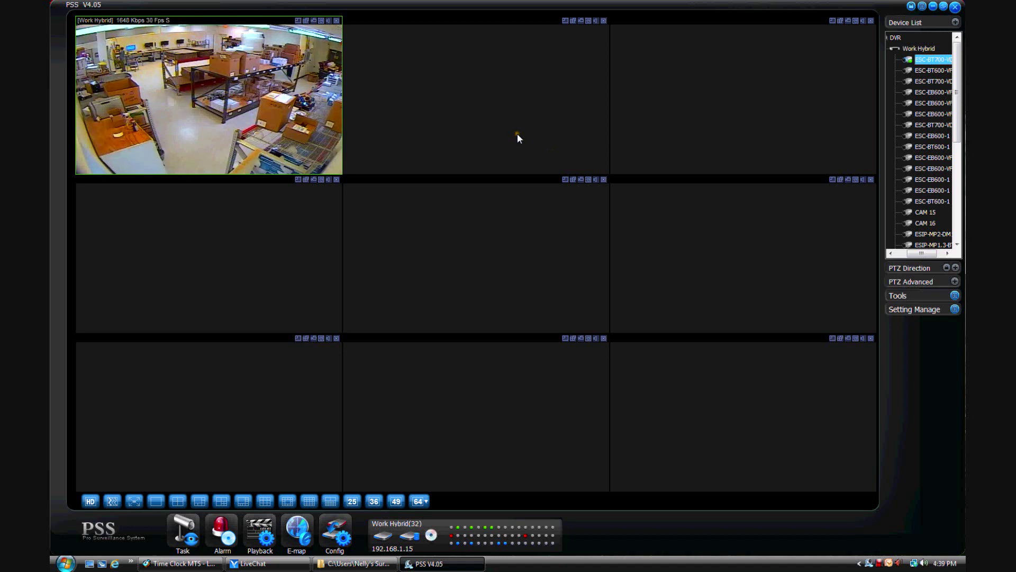
pyautogui.moveTo(936, 70); pyautogui.dragTo(507, 105)
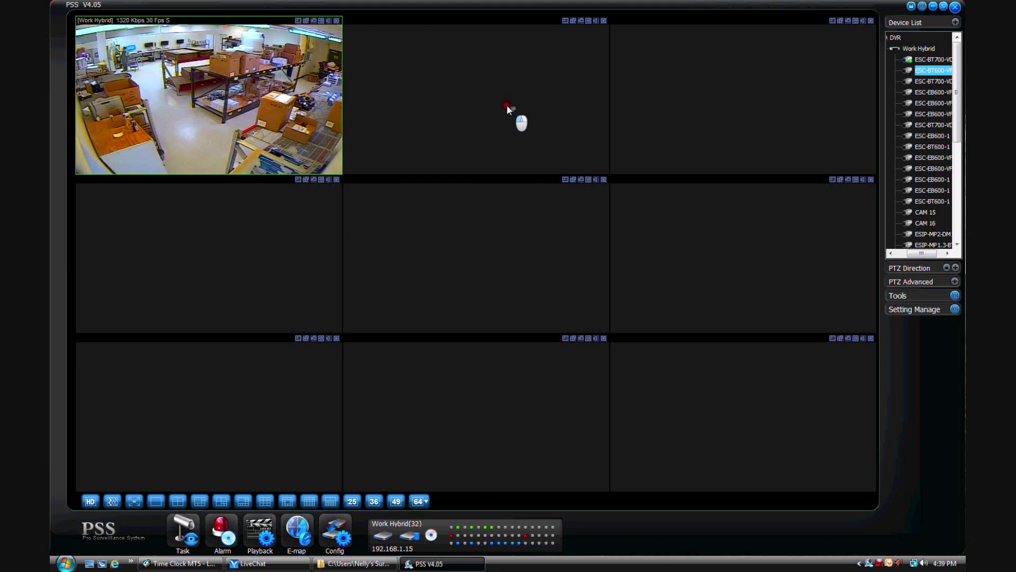
pyautogui.moveTo(507, 105); pyautogui.dragTo(507, 105)
pyautogui.moveTo(928, 82); pyautogui.dragTo(776, 106)
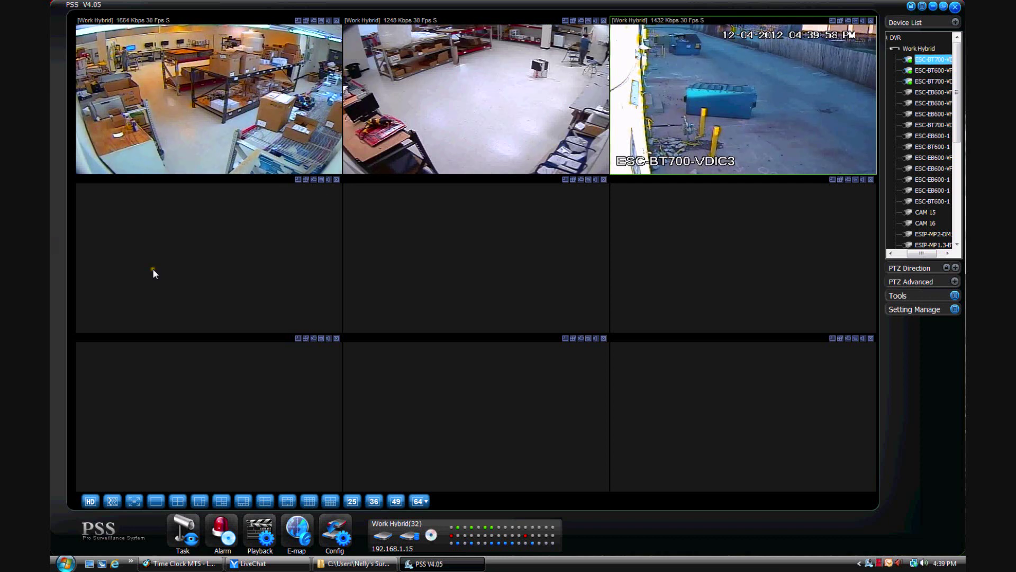
pyautogui.click(242, 256)
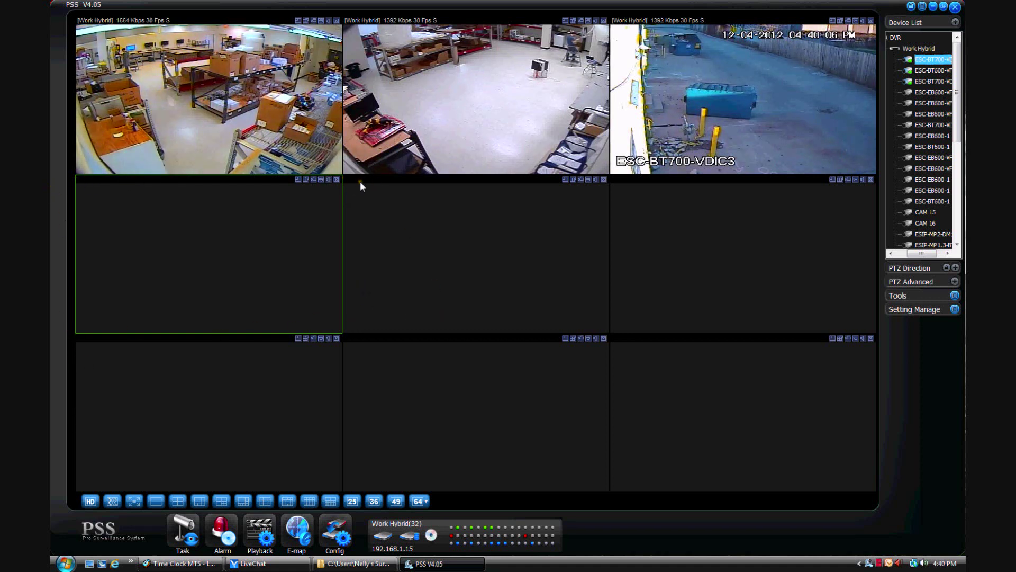
# - Open ESC-EB600-VF, ESC-EB600-VF1, ESC-EB600-VF, ESC-BT700-VD and ESC-EB600-1 in the next five panes
pyautogui.doubleClick(919, 92)
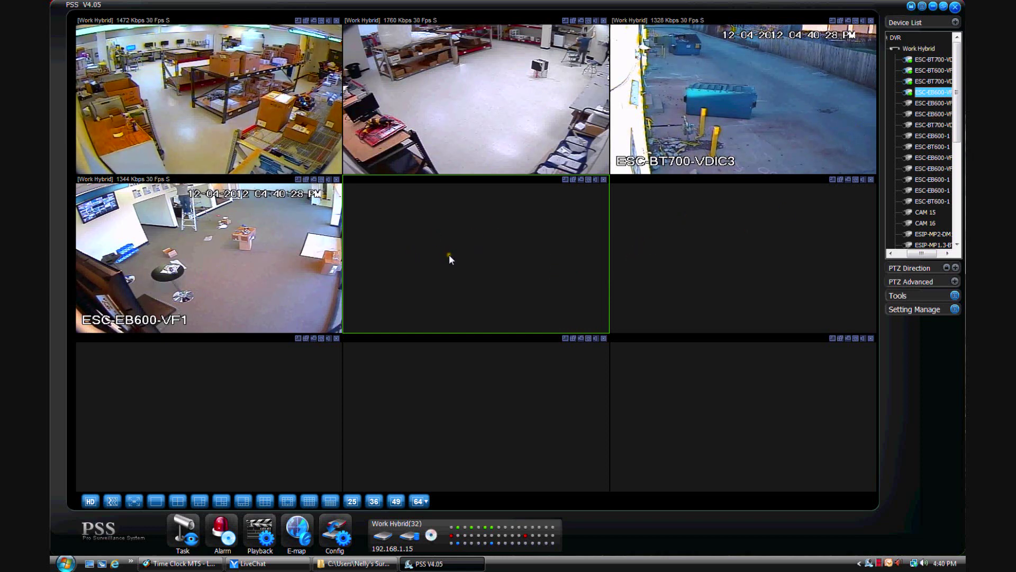
pyautogui.click(934, 104)
pyautogui.doubleClick(934, 104)
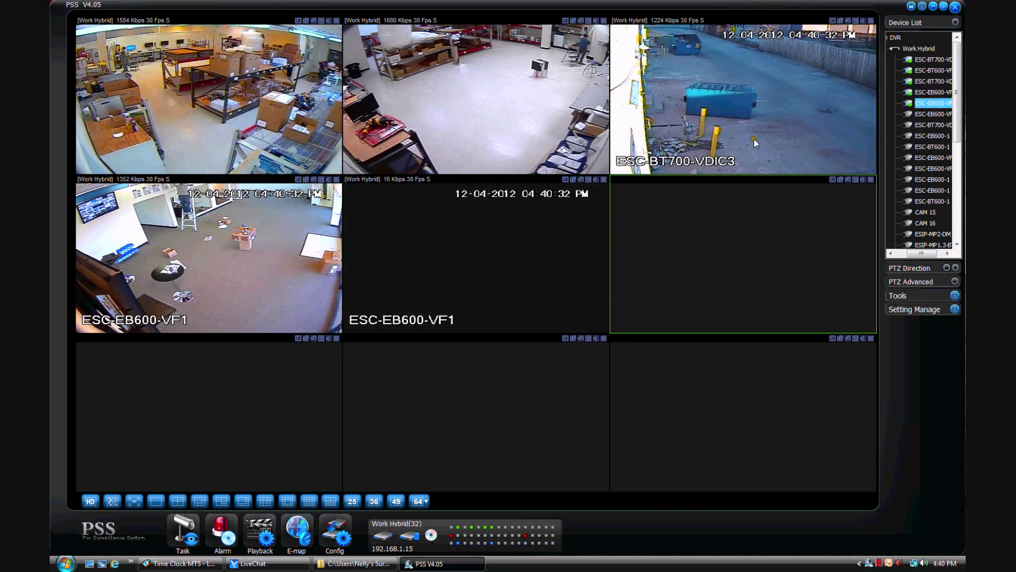
pyautogui.doubleClick(926, 114)
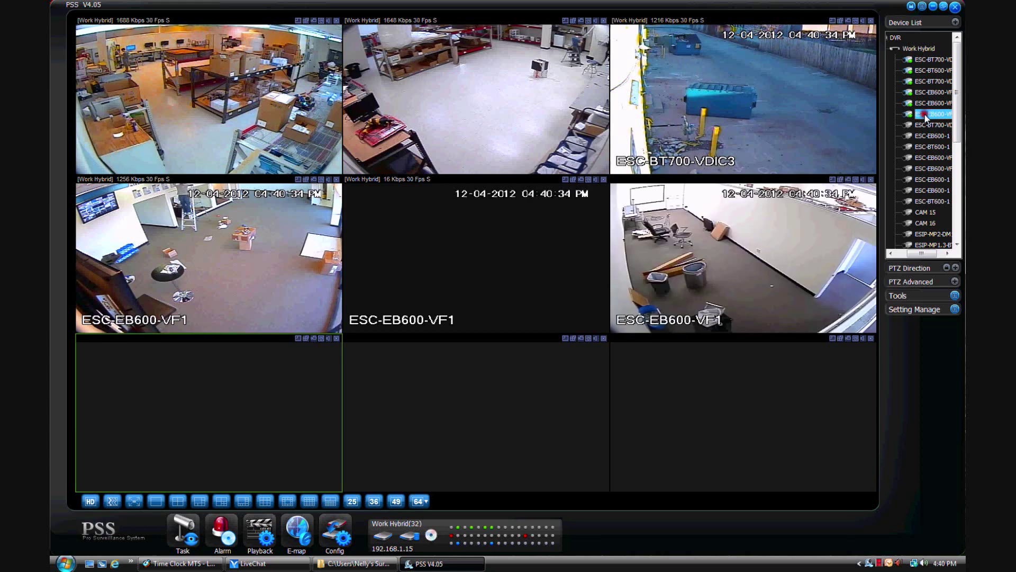
pyautogui.doubleClick(916, 125)
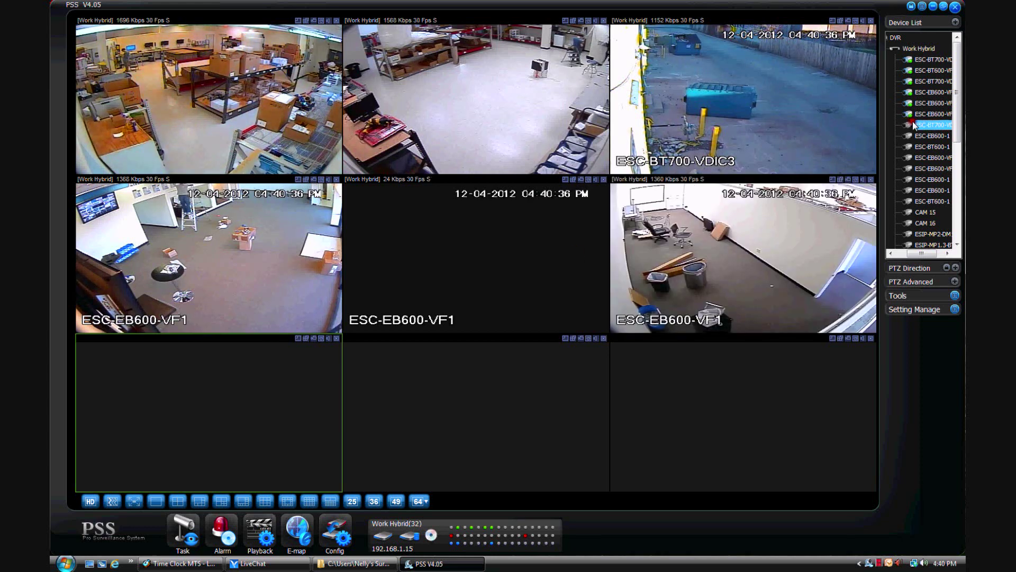
pyautogui.doubleClick(926, 136)
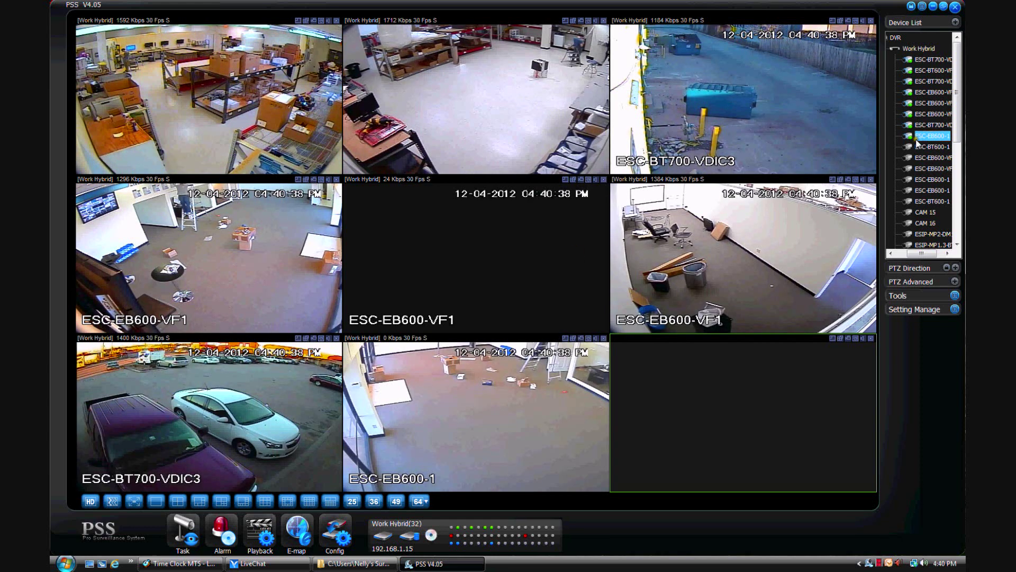
# - Close all open video feeds from the centre pane's context menu
pyautogui.click(580, 192)
pyautogui.rightClick(582, 192)
pyautogui.click(646, 246)
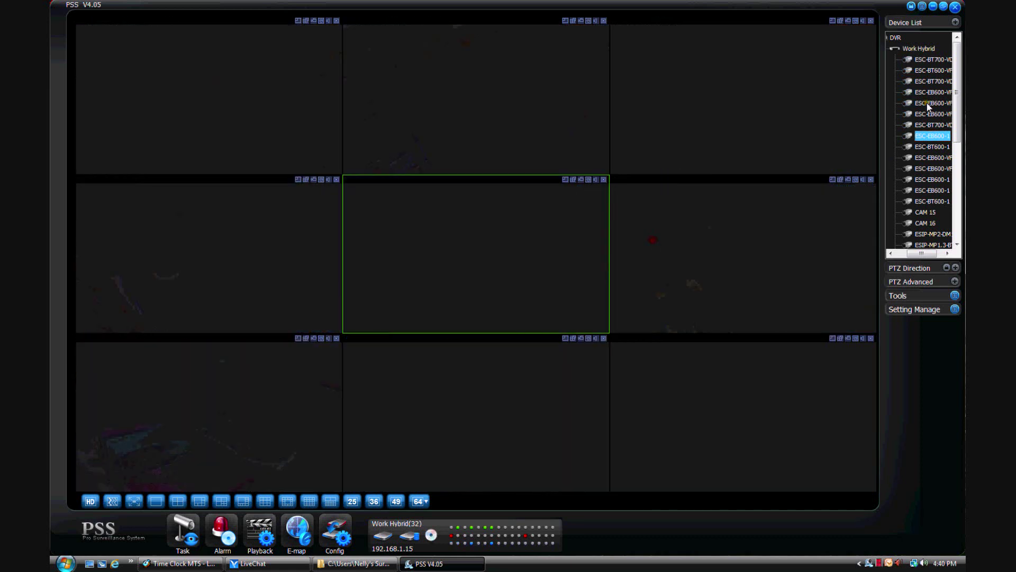
# - Place ESC-BT700 and ESC-BT600 in the top panes, then ESC-EB600-VF1 and another camera in the middle row
pyautogui.moveTo(908, 61); pyautogui.dragTo(234, 118)
pyautogui.moveTo(933, 70); pyautogui.dragTo(751, 97)
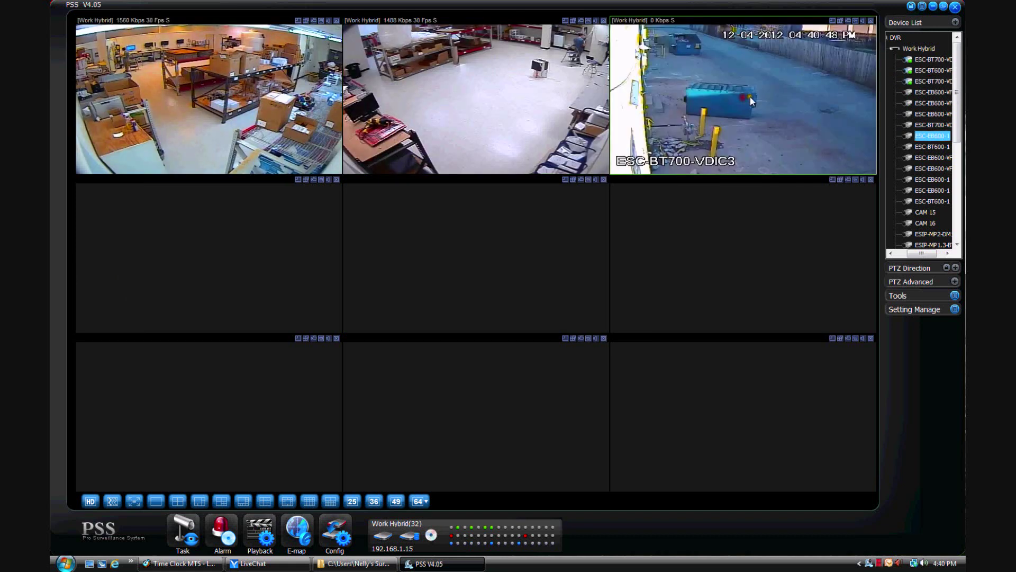
pyautogui.click(316, 221)
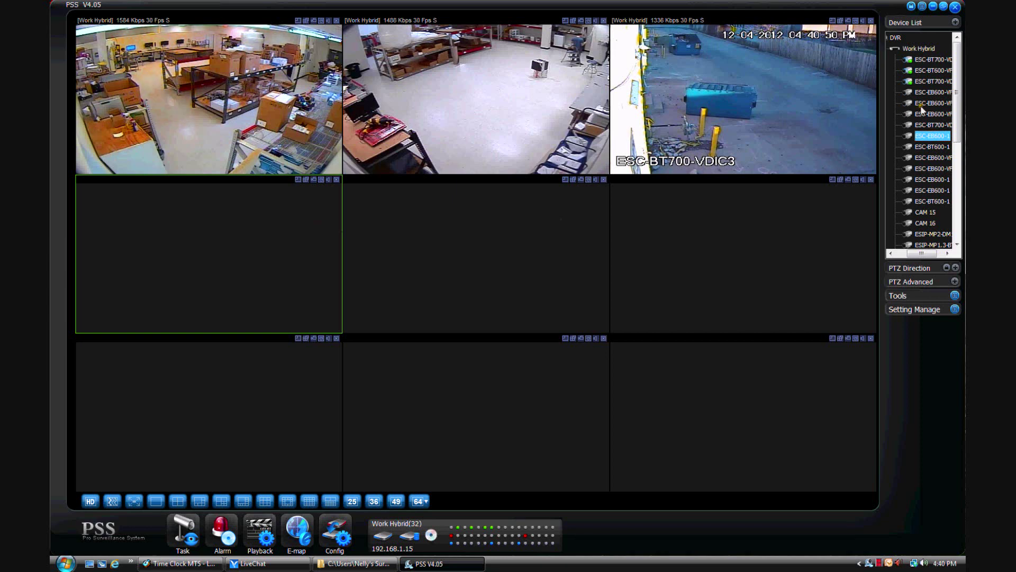
pyautogui.doubleClick(924, 92)
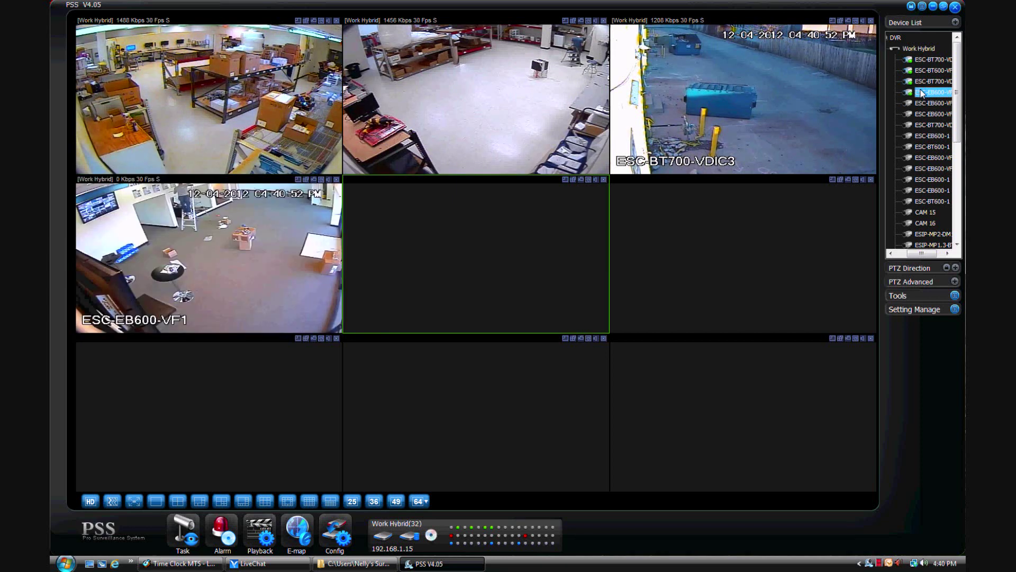
pyautogui.doubleClick(927, 114)
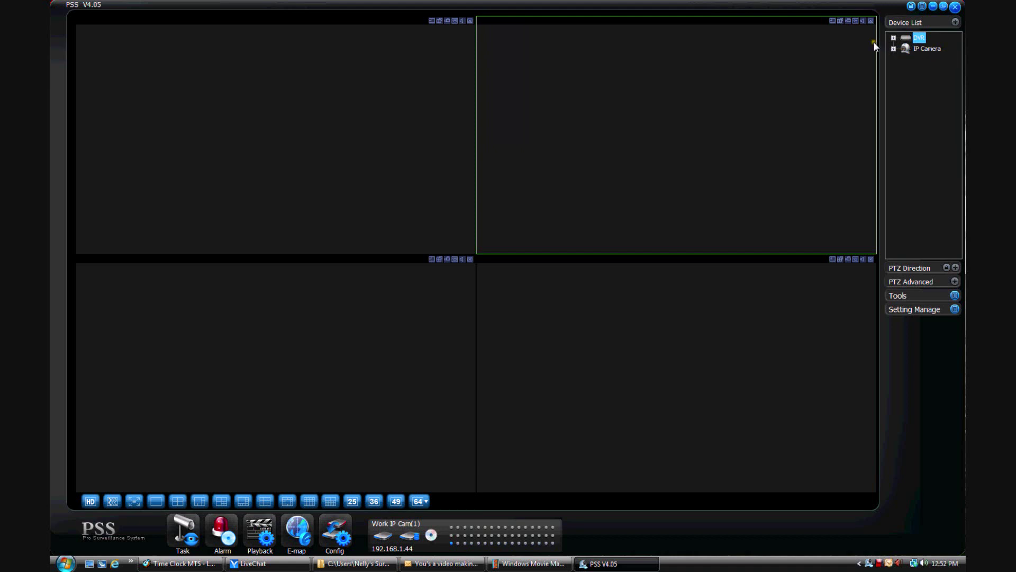
# - Expand DVR > Work Hybrid and try the ESIP-MP3-DMVF1 camera in the top-left pane
pyautogui.click(894, 38)
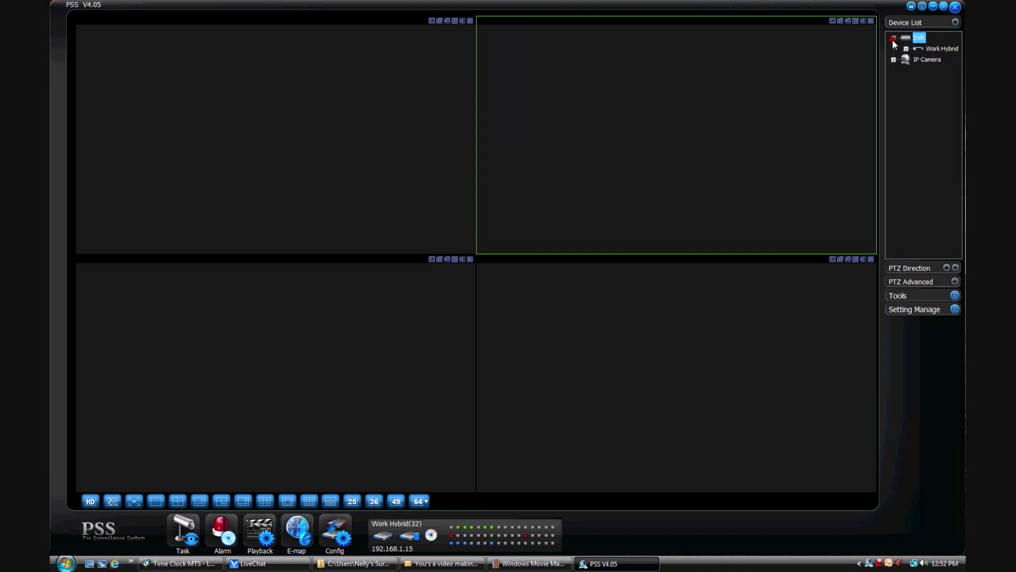
pyautogui.click(907, 48)
pyautogui.scroll(-5, 938, 236)
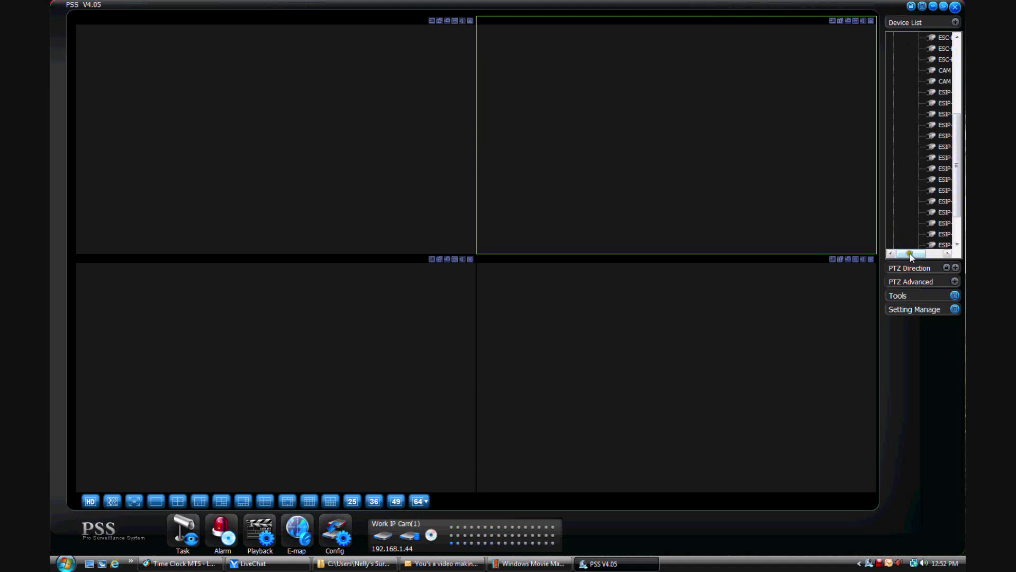
pyautogui.moveTo(911, 253); pyautogui.dragTo(928, 253)
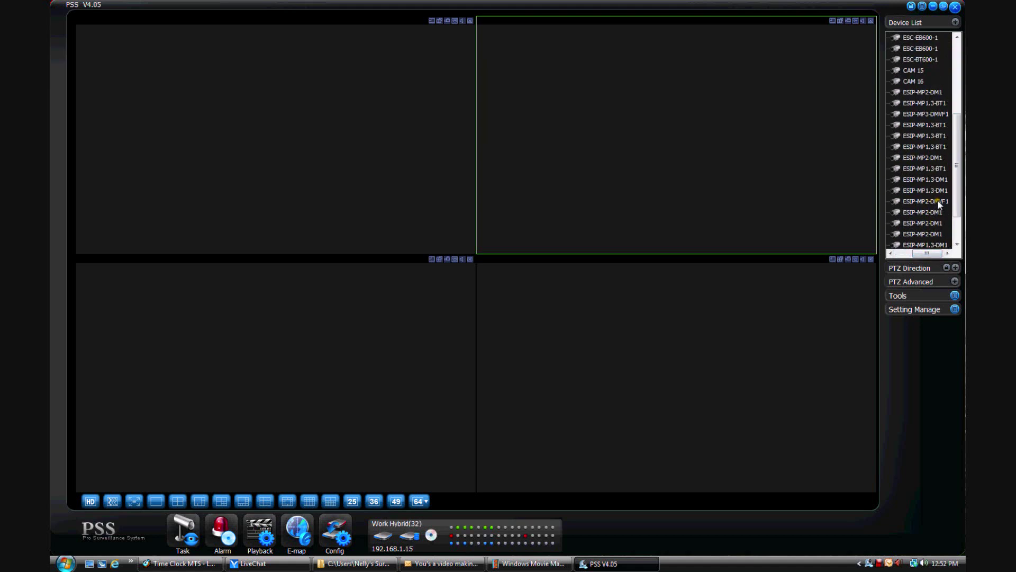
pyautogui.moveTo(956, 175); pyautogui.dragTo(412, 148)
pyautogui.click(929, 157)
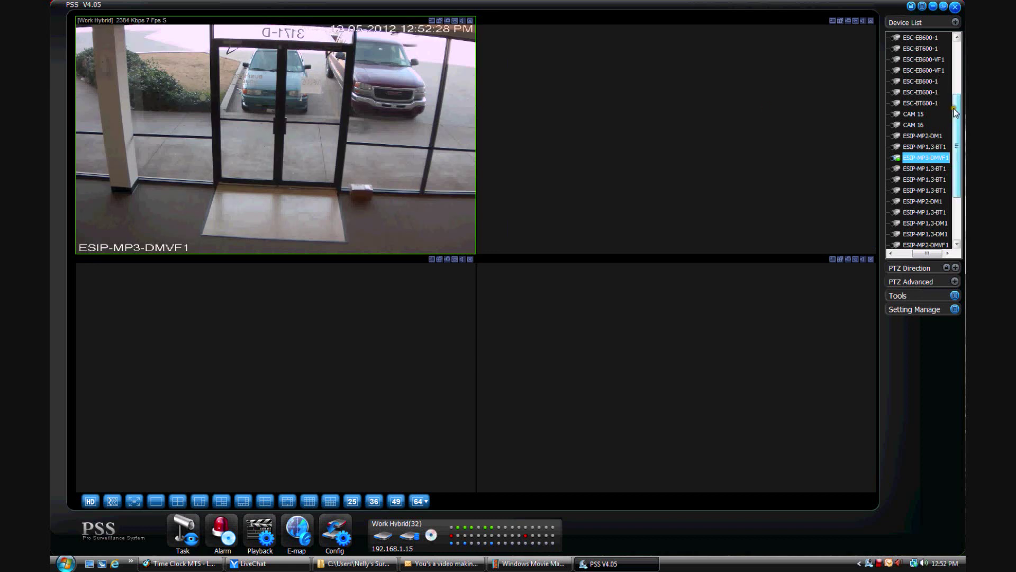
pyautogui.moveTo(955, 113); pyautogui.dragTo(956, 154)
pyautogui.moveTo(935, 253); pyautogui.dragTo(918, 257)
# - Expand IP Camera > Work IP Cam and try the ESIP-MP1.3-BT1 camera in the top-right pane
pyautogui.click(894, 234)
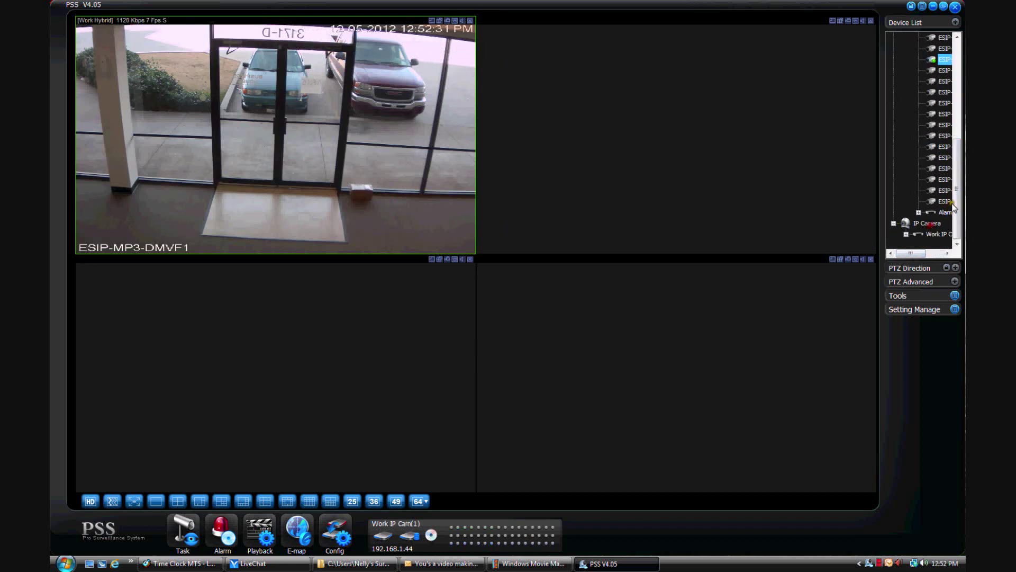
pyautogui.click(905, 234)
pyautogui.moveTo(909, 253); pyautogui.dragTo(670, 159)
pyautogui.click(916, 234)
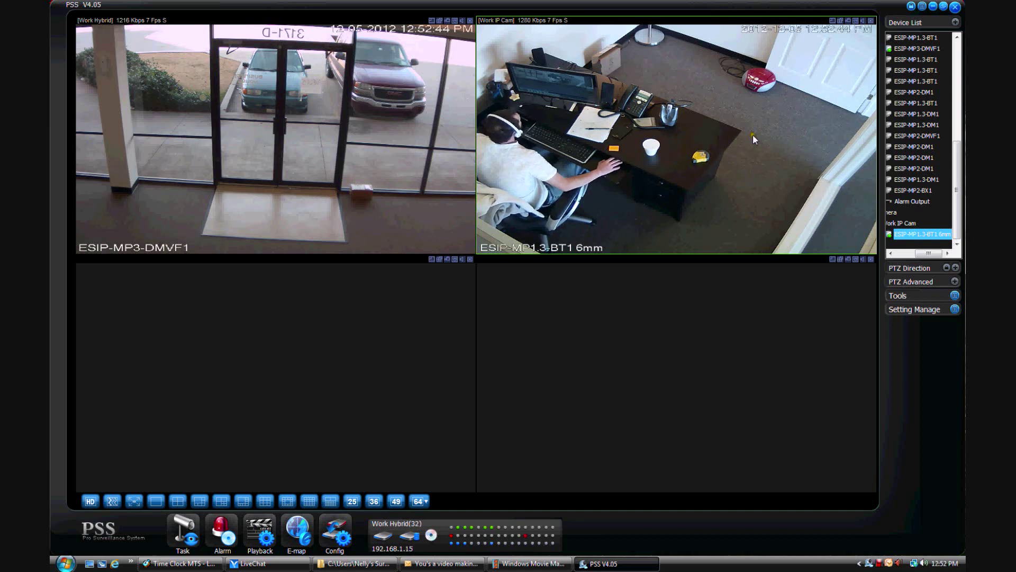
pyautogui.click(934, 236)
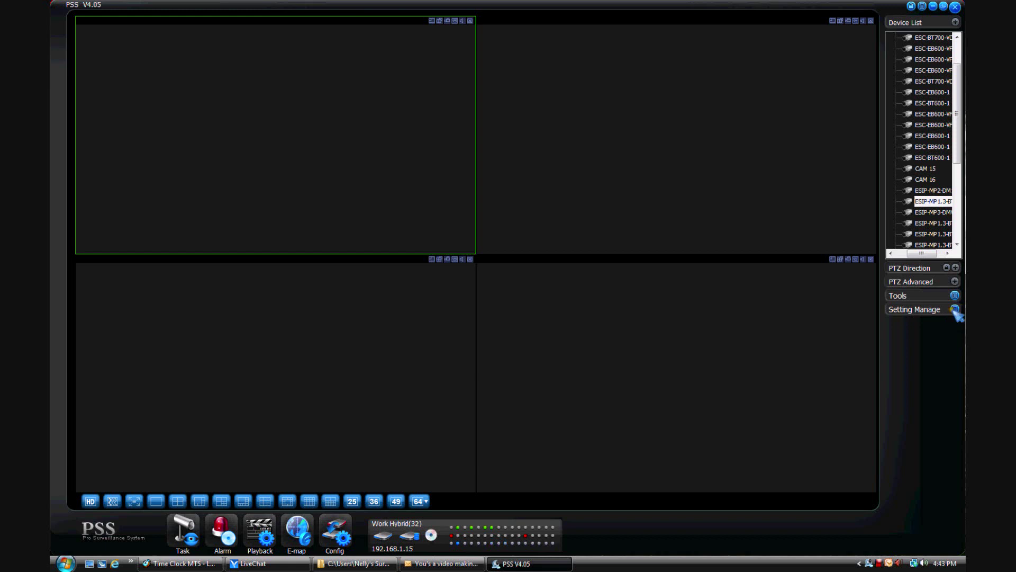
# - Open Scheme Task Config from the Setting Manage menu to see the saved monitor tasks
pyautogui.click(955, 310)
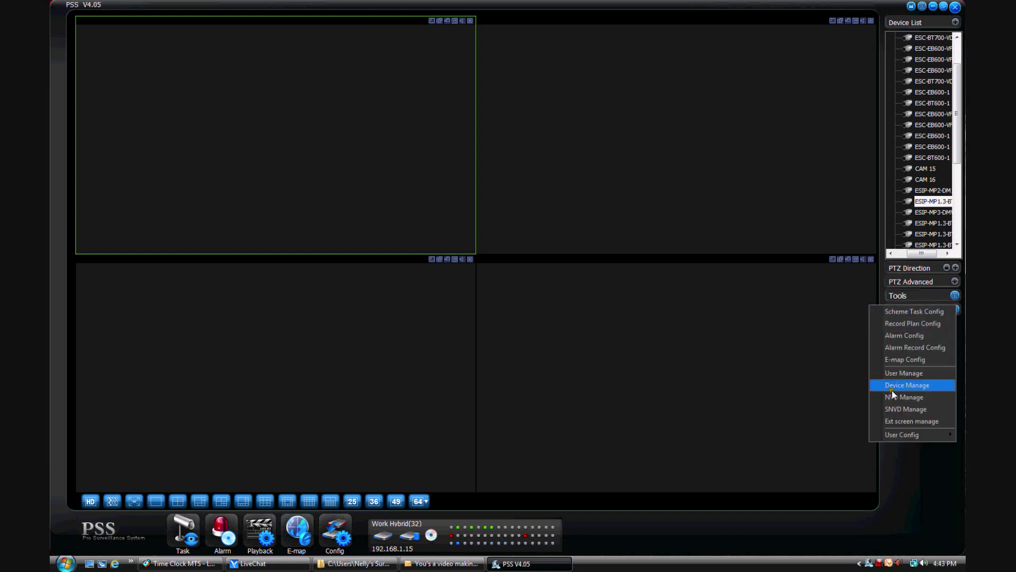
pyautogui.click(910, 311)
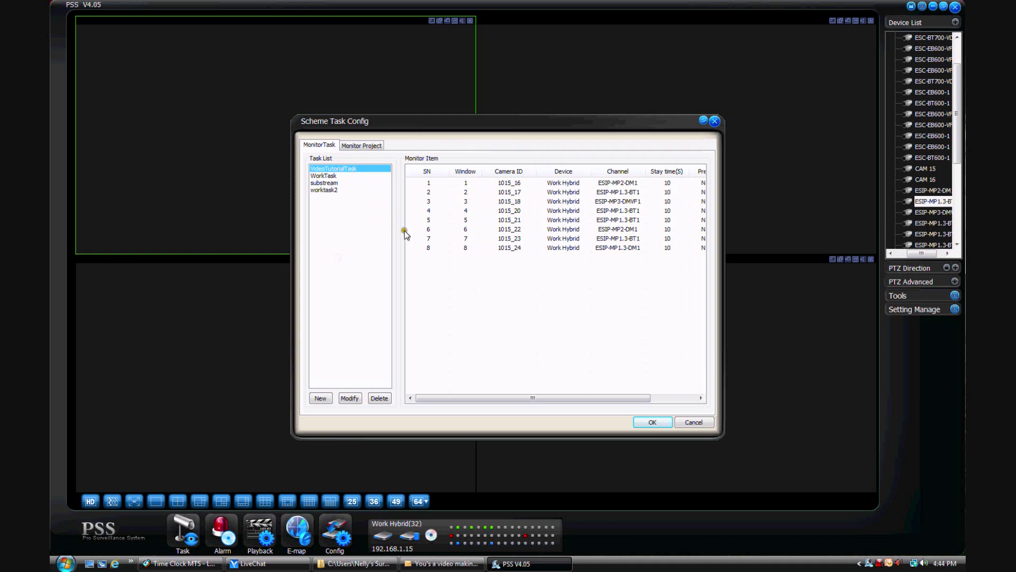
# - Create a new 4-window task named PSSVideo Tutorial and save the scheme task configuration
pyautogui.click(320, 399)
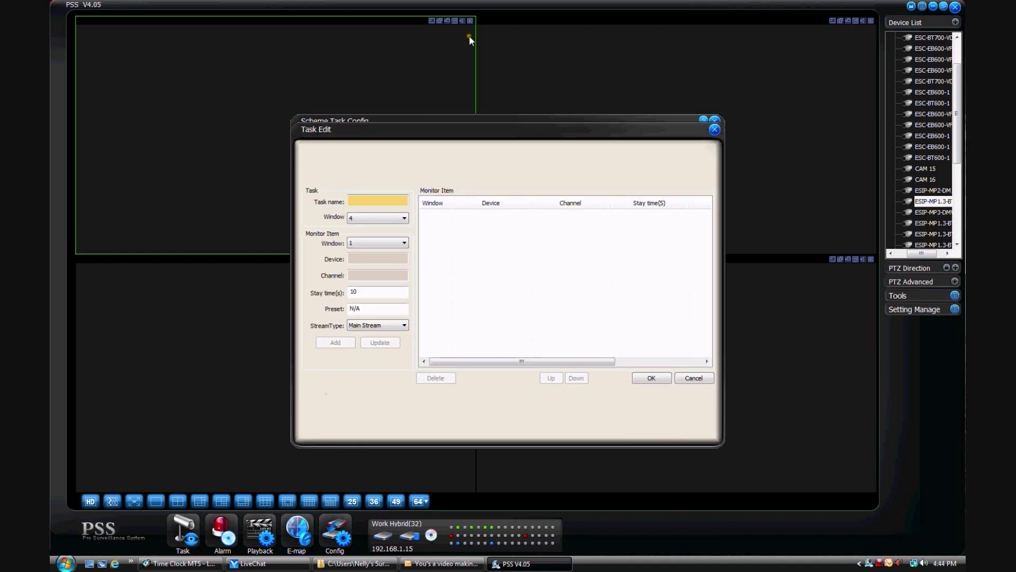
pyautogui.click(385, 199)
pyautogui.click(399, 218)
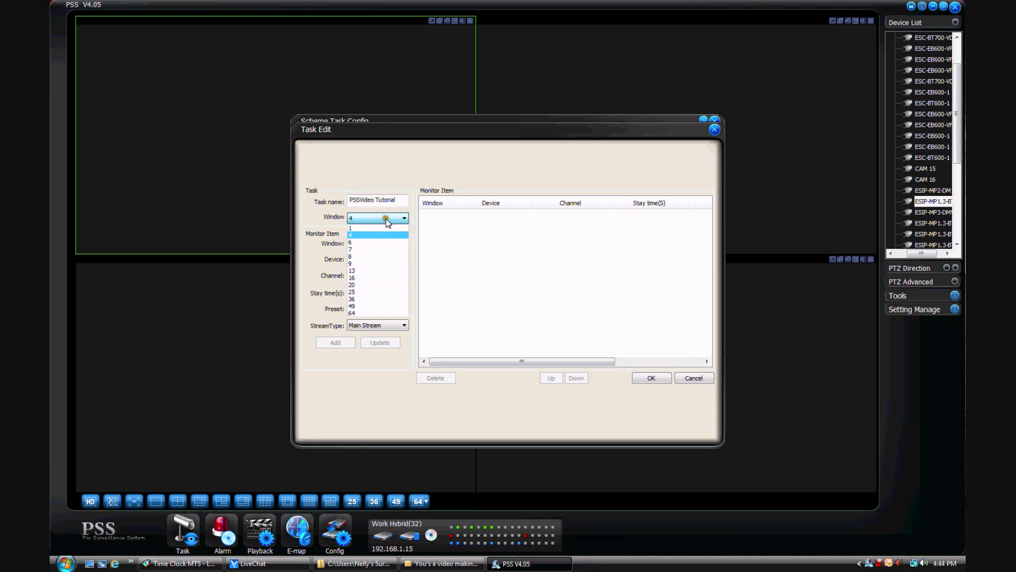
pyautogui.click(385, 234)
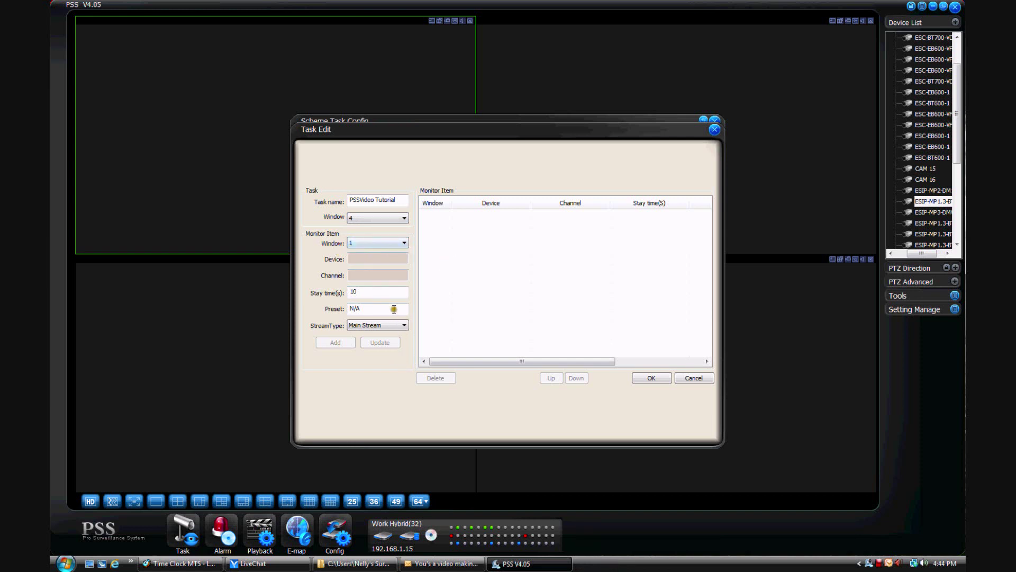
pyautogui.moveTo(403, 139); pyautogui.dragTo(437, 157)
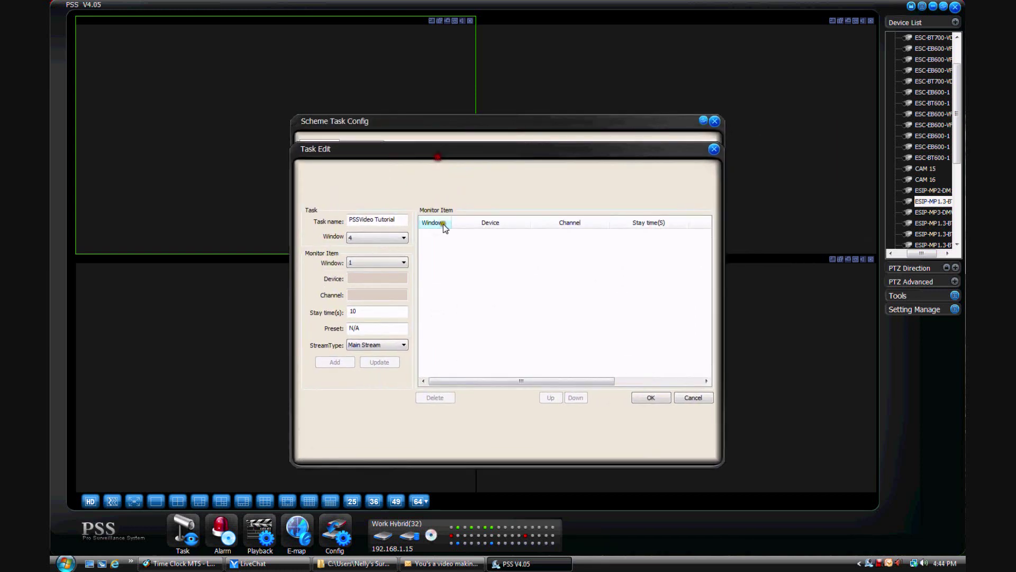
pyautogui.click(650, 398)
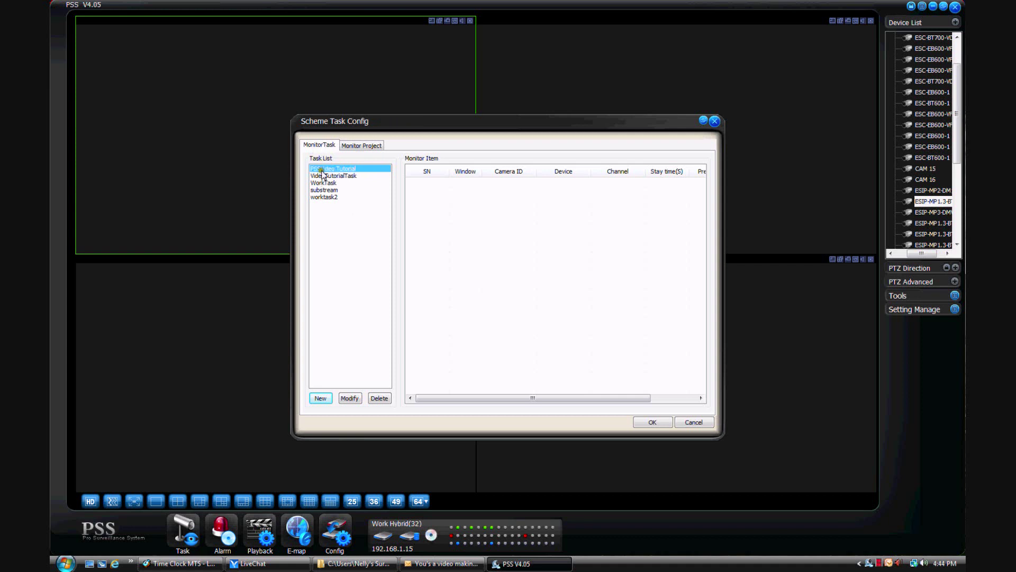
pyautogui.click(655, 422)
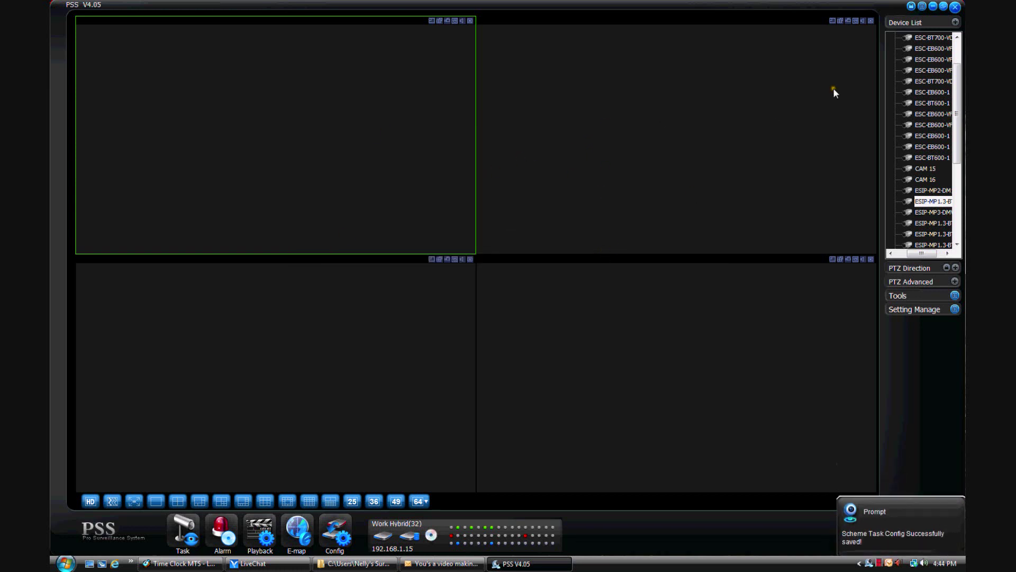
# - Fill all four panes with Work Hybrid feeds, ESC-BT700-VDIC3 and ESC-EB600-VF1 in the bottom row
pyautogui.scroll(1, 956, 93)
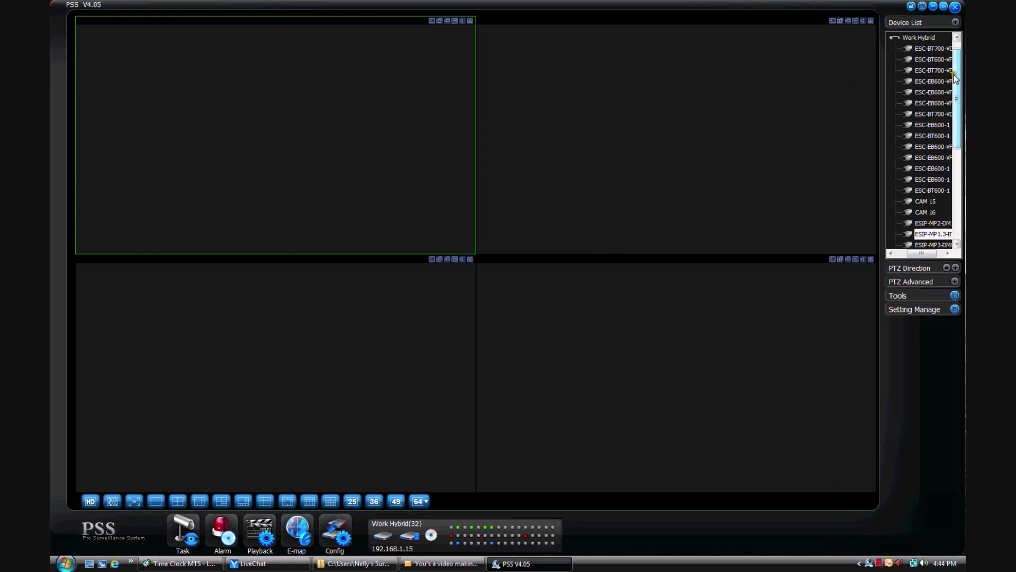
pyautogui.click(922, 49)
pyautogui.moveTo(921, 49); pyautogui.dragTo(348, 116)
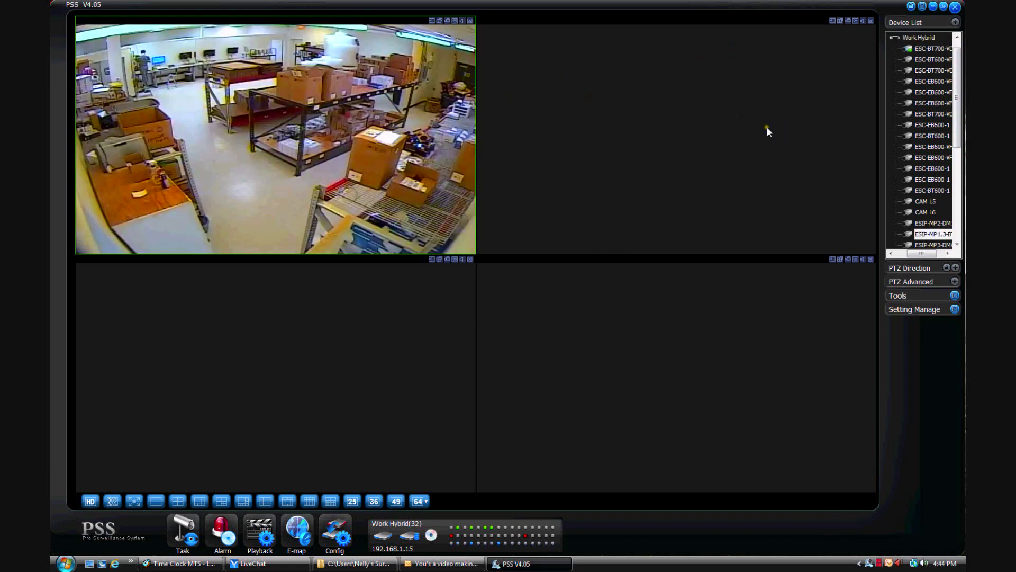
pyautogui.doubleClick(928, 59)
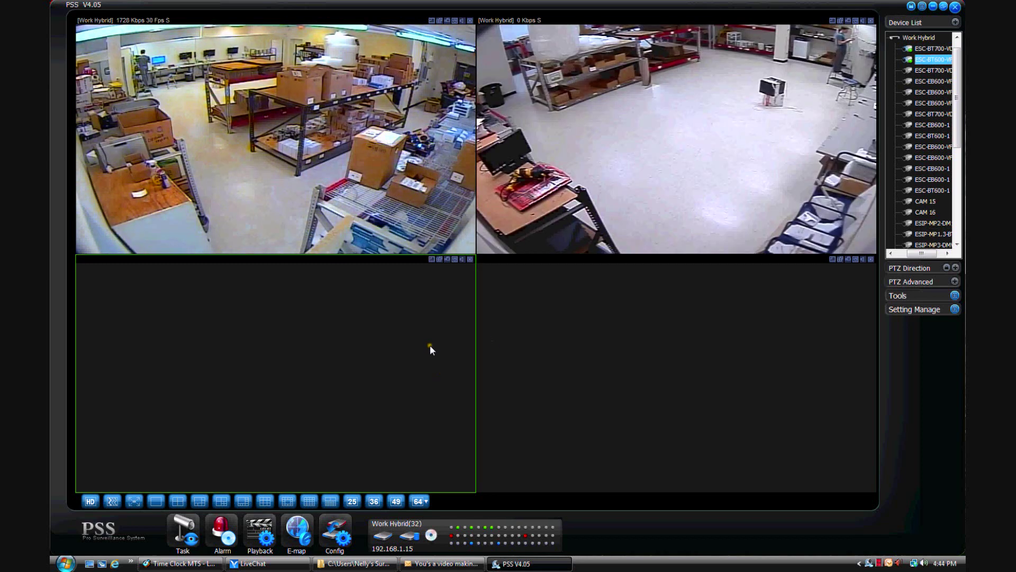
pyautogui.moveTo(931, 69); pyautogui.dragTo(359, 338)
pyautogui.moveTo(932, 81); pyautogui.dragTo(713, 367)
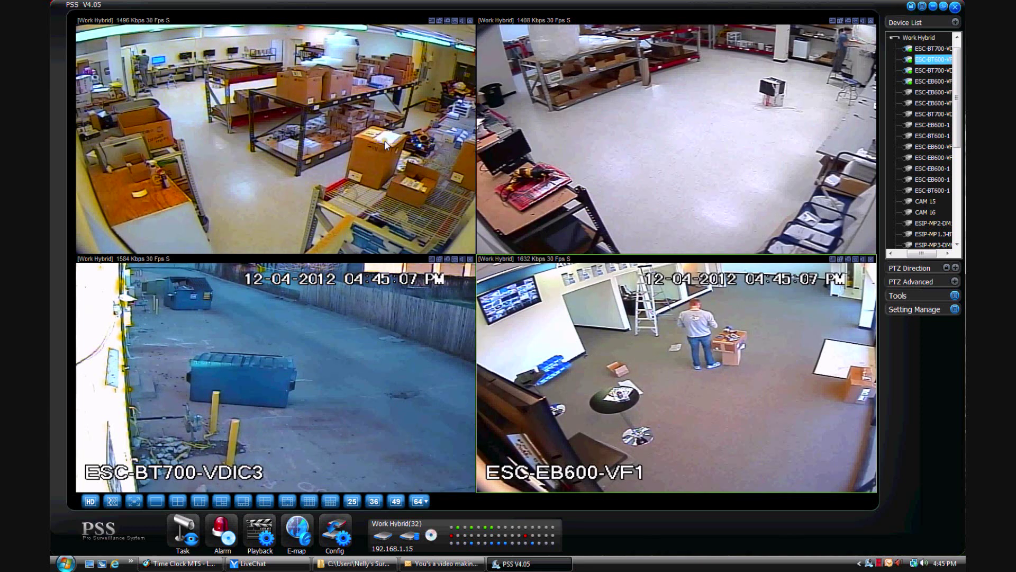
# - Add all four open feeds to the PSSVideo Tutorial task, then close every live-view pane
pyautogui.rightClick(333, 175)
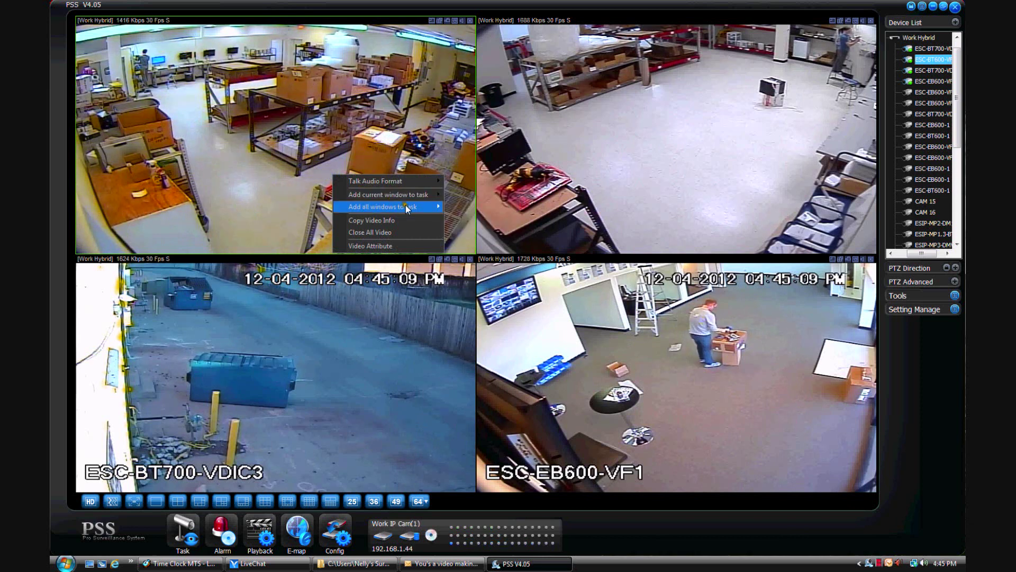
pyautogui.moveTo(406, 208)
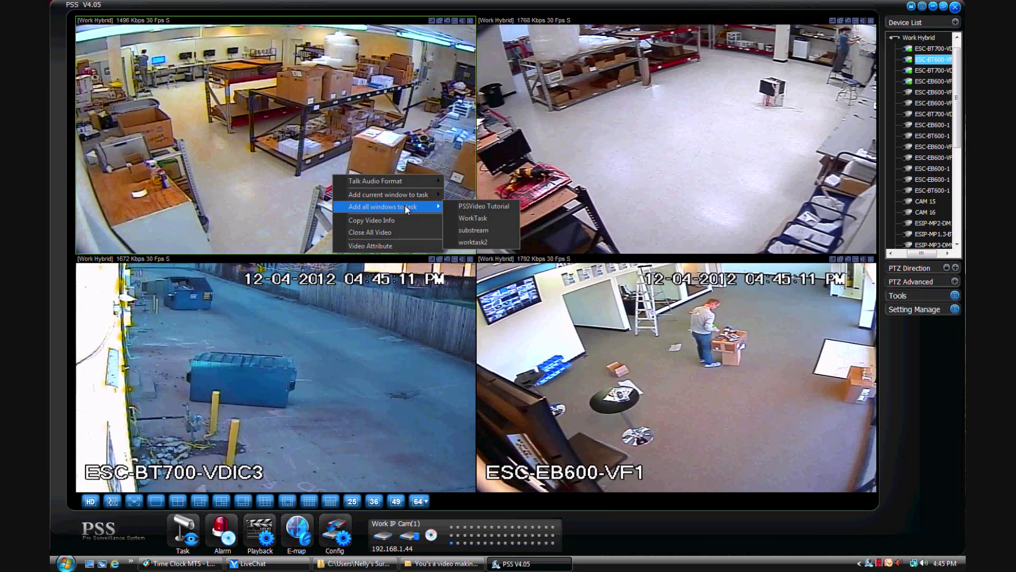
pyautogui.click(478, 207)
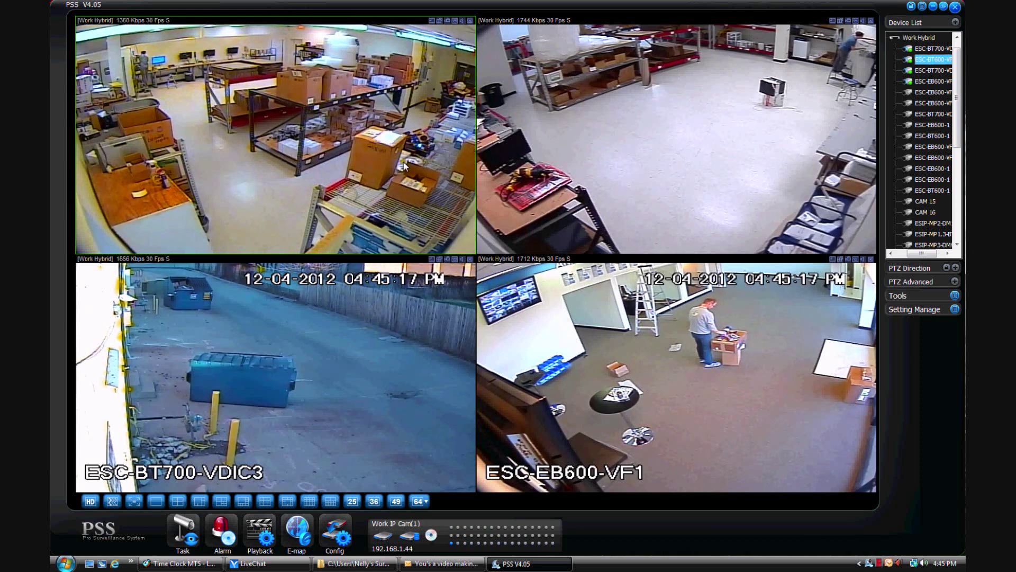
pyautogui.rightClick(508, 154)
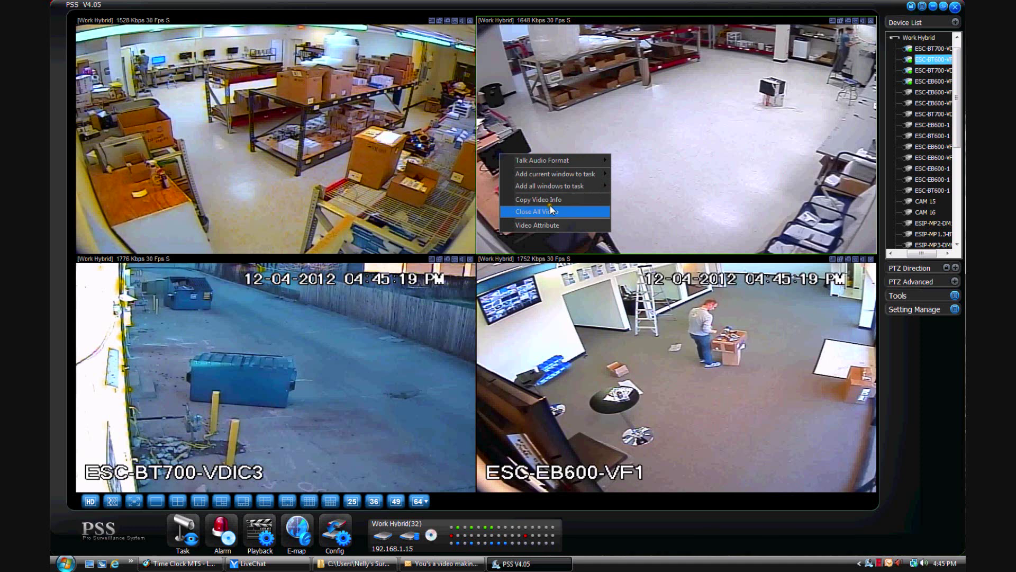
pyautogui.click(548, 208)
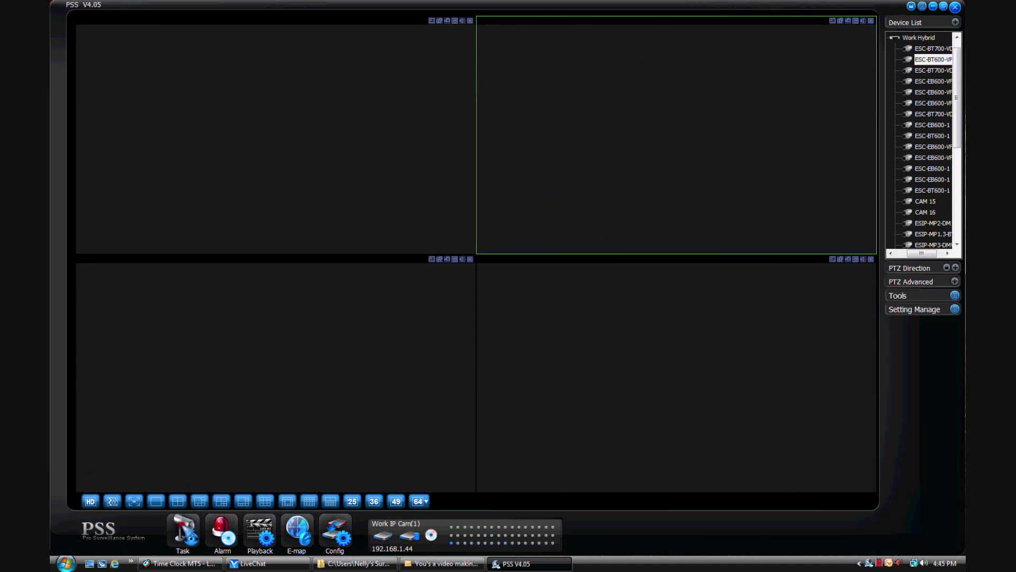
# - Run the PSSVideo Tutorial task from the saved monitor task list
pyautogui.click(183, 531)
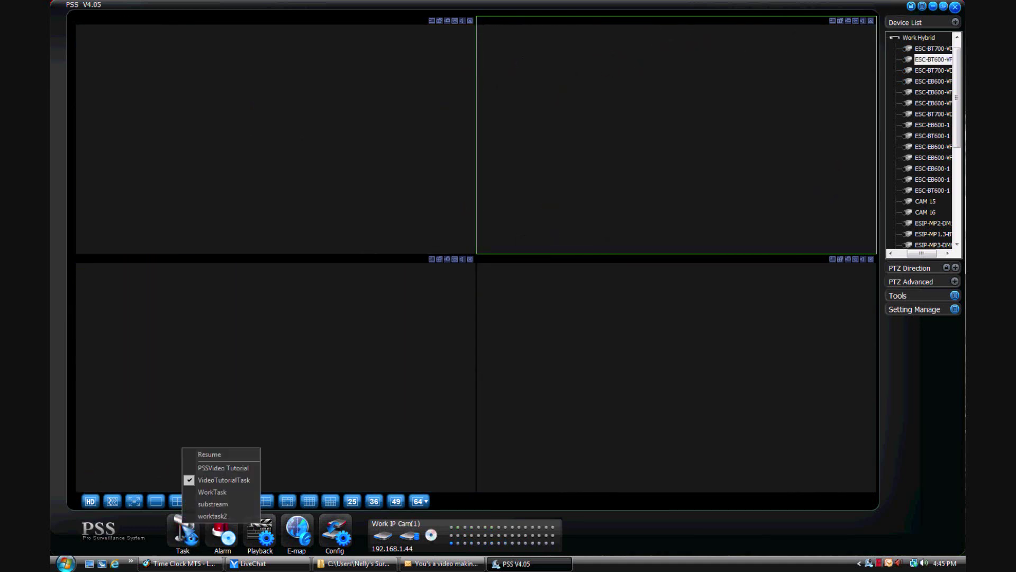
pyautogui.click(209, 467)
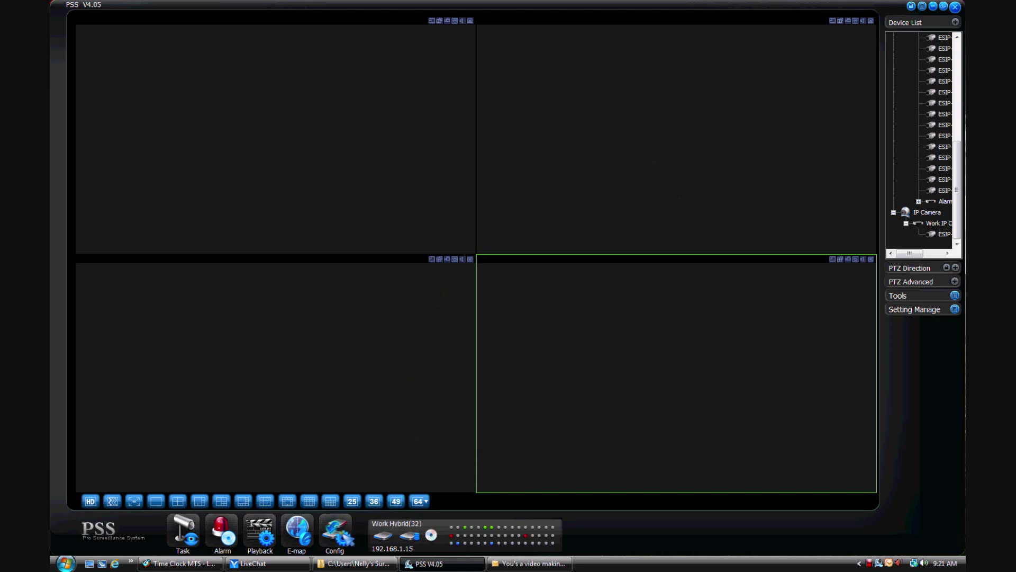
# - In Config > Option, enable Auto Start Task with PSSVideo Tutorial as task name, and confirm saving
pyautogui.click(342, 531)
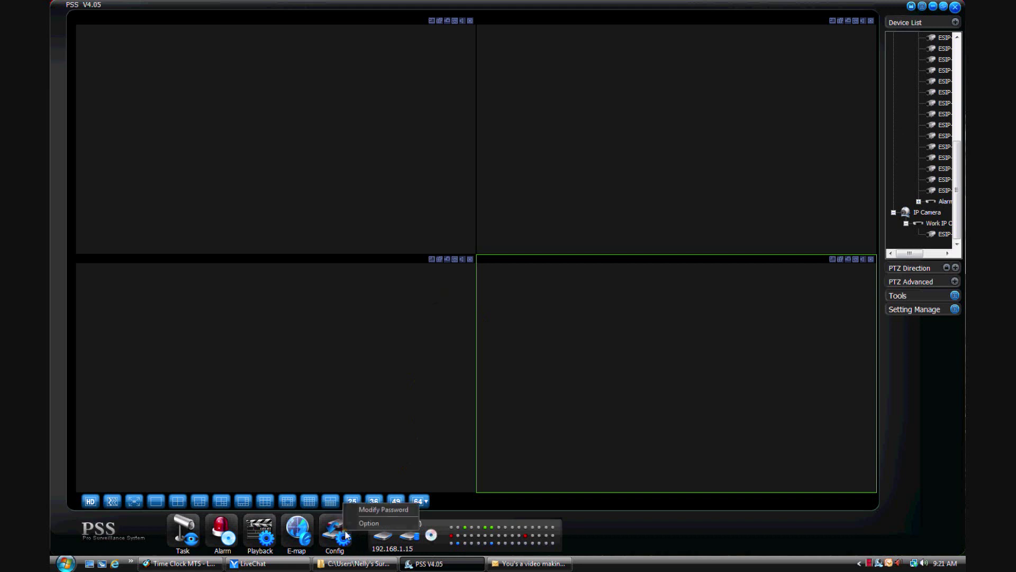
pyautogui.click(401, 524)
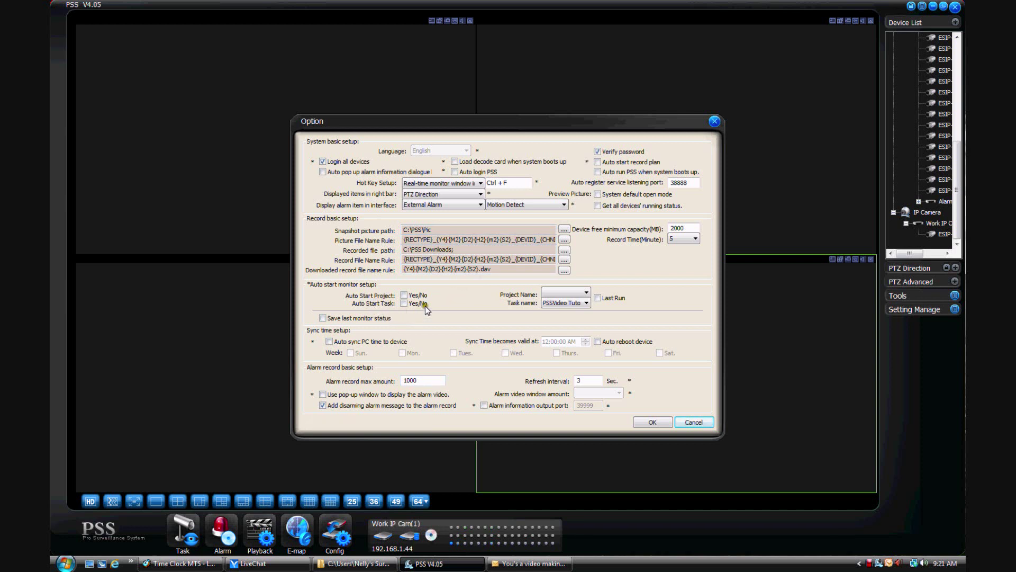
pyautogui.click(404, 303)
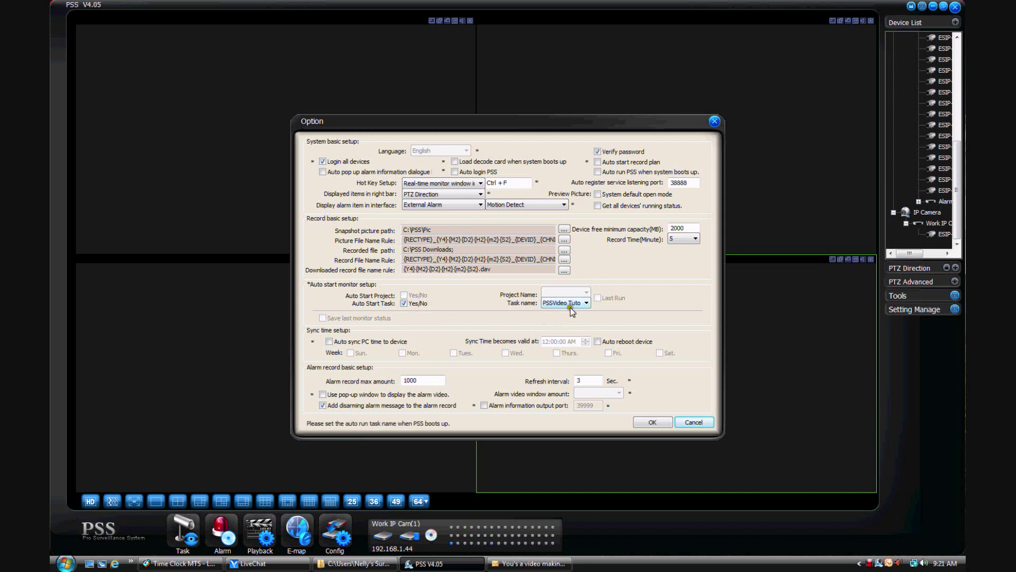
pyautogui.click(587, 302)
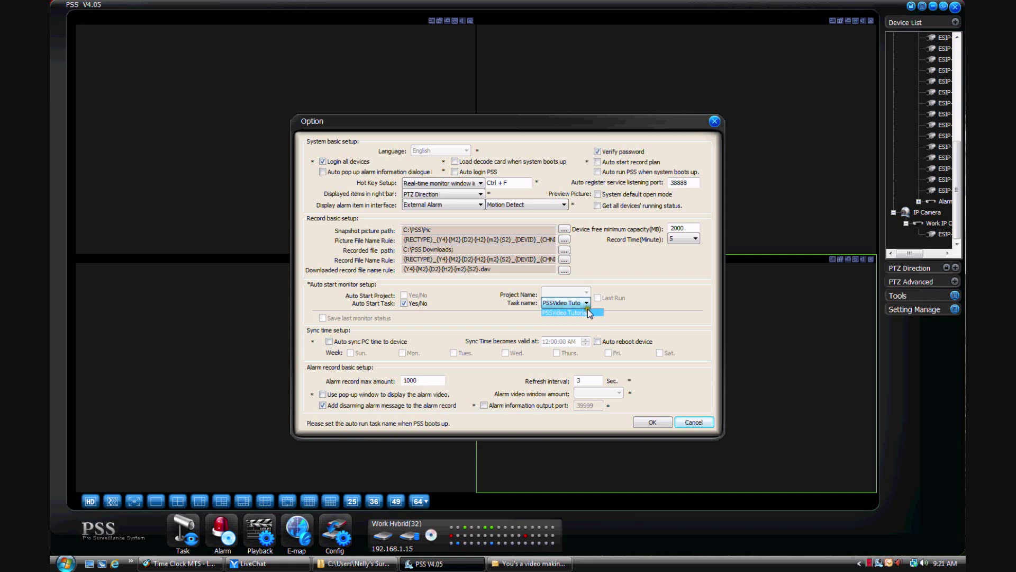
pyautogui.click(588, 312)
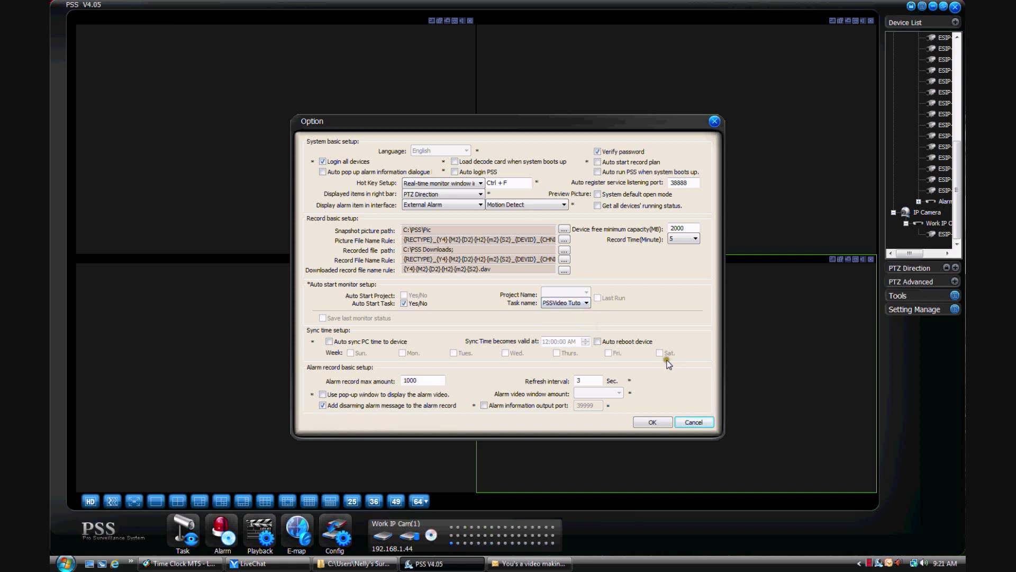
pyautogui.click(652, 423)
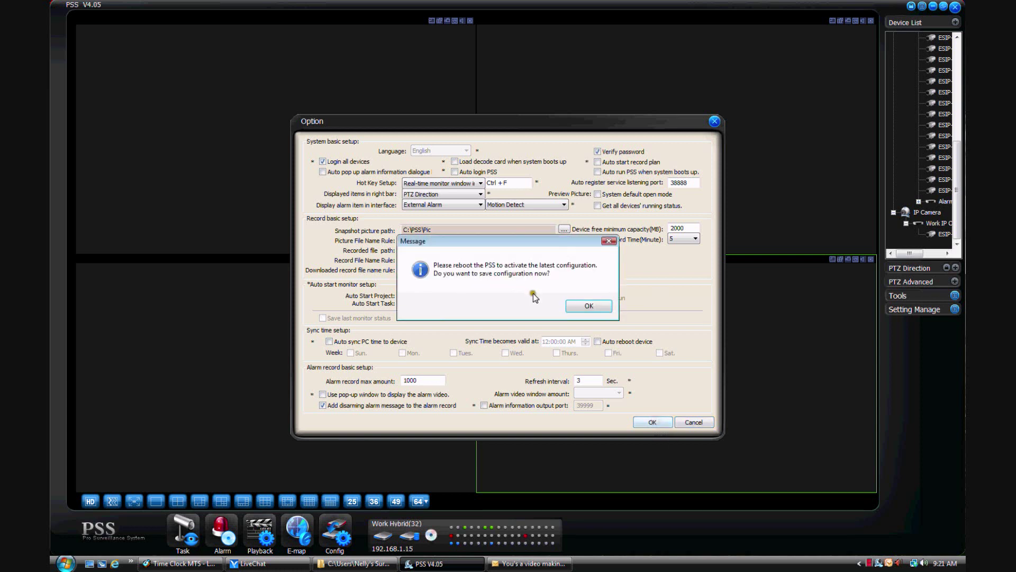
pyautogui.click(605, 311)
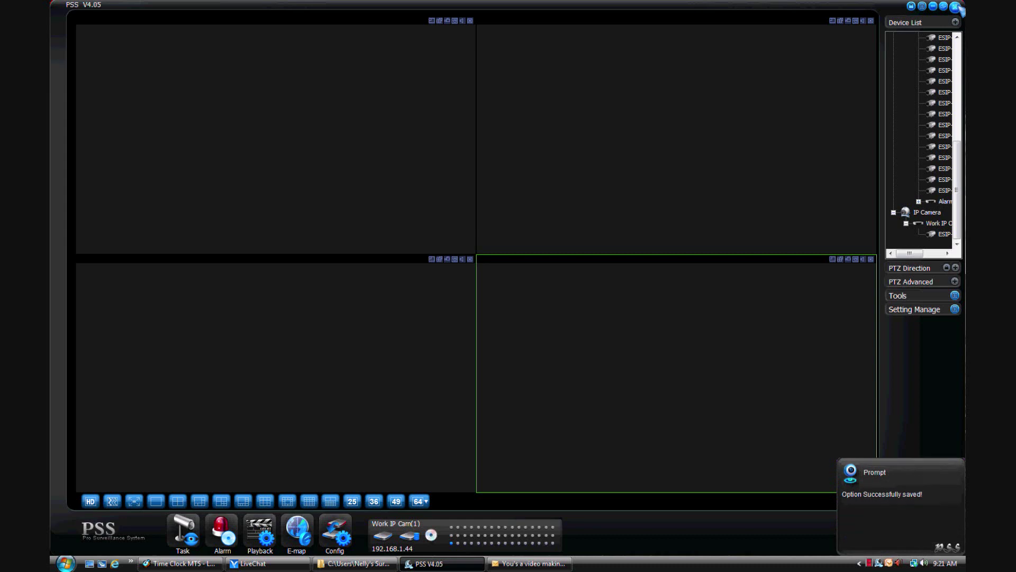
# - Exit PSS with the account password, relaunch it from the desktop icon, and log back in
pyautogui.write('admin')
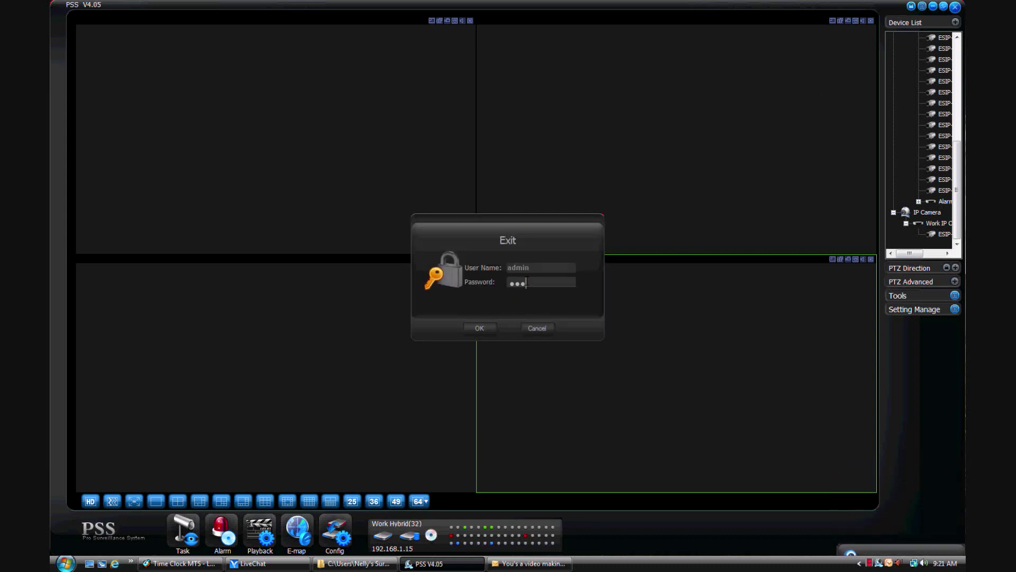
pyautogui.click(479, 328)
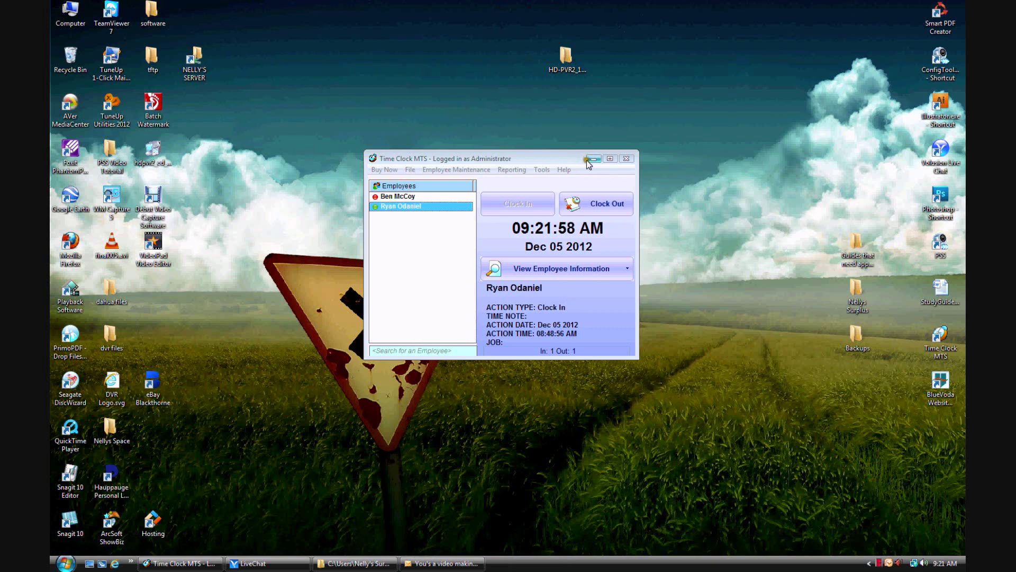
pyautogui.doubleClick(945, 250)
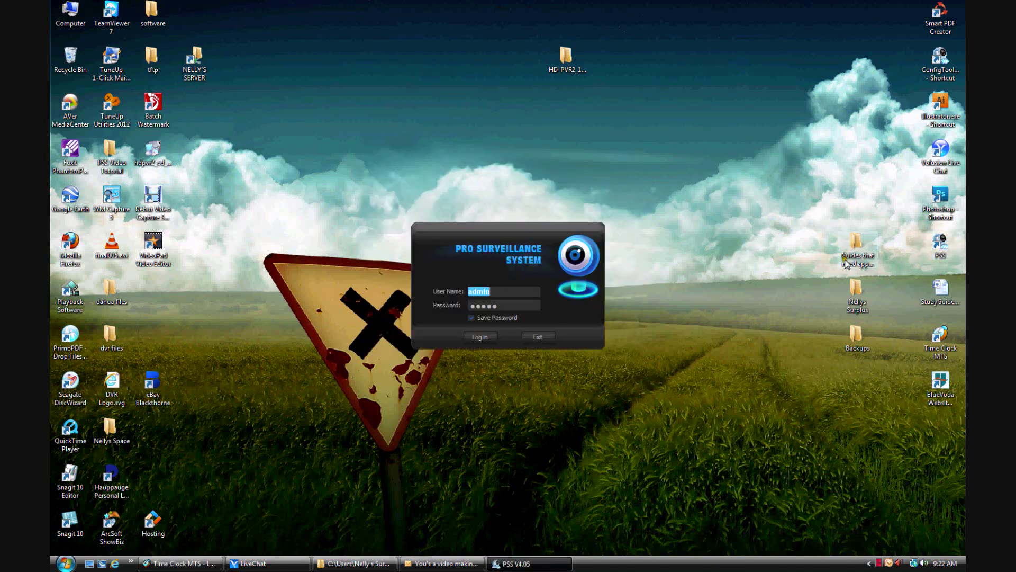
pyautogui.click(492, 339)
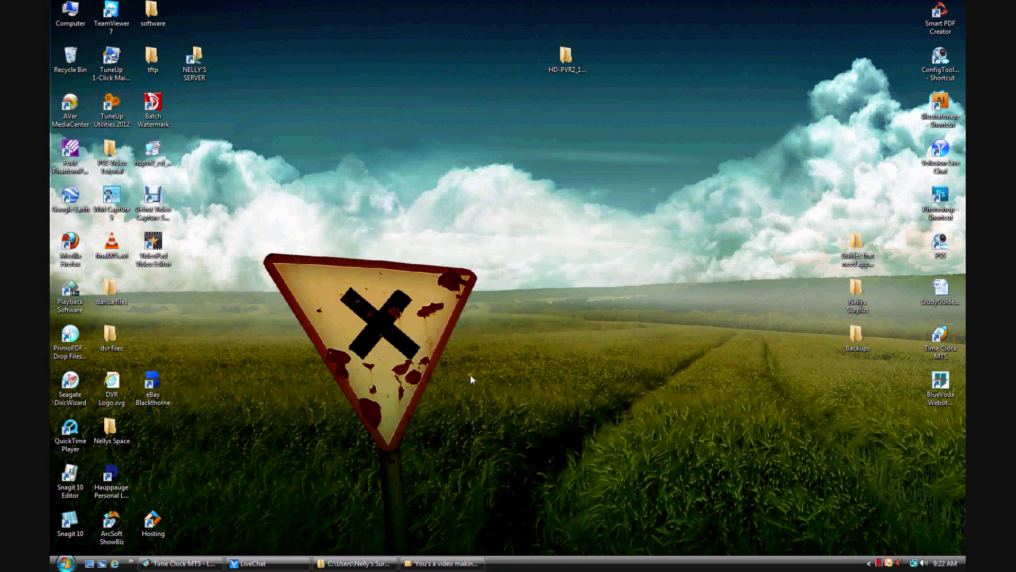